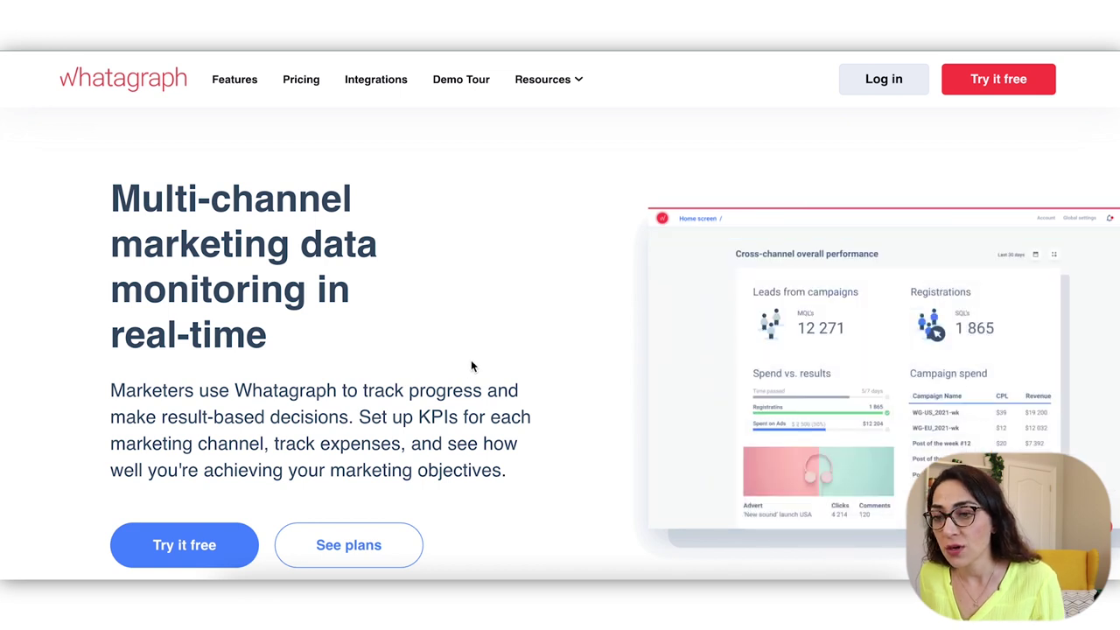
Step: Scroll the reports dashboard to see the Shopify overview and Annual Marketing Report 2020 templates and three reports
{"action": "scroll", "coordinate": [471, 360], "scroll_direction": "down", "scroll_amount": 1}
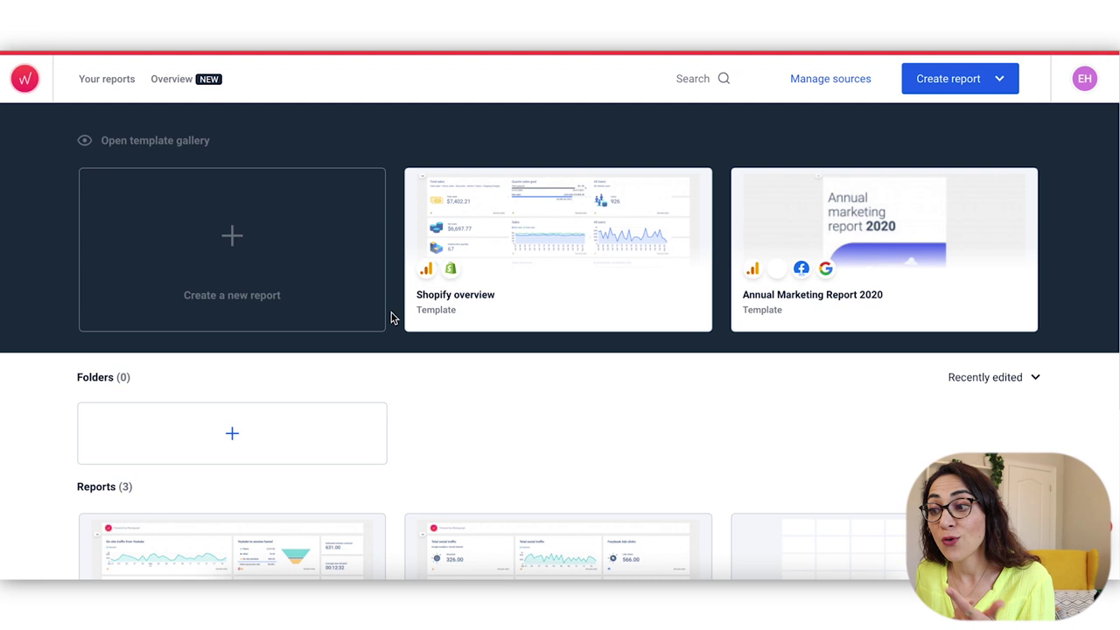
{"action": "scroll", "coordinate": [391, 319], "scroll_direction": "down", "scroll_amount": 2}
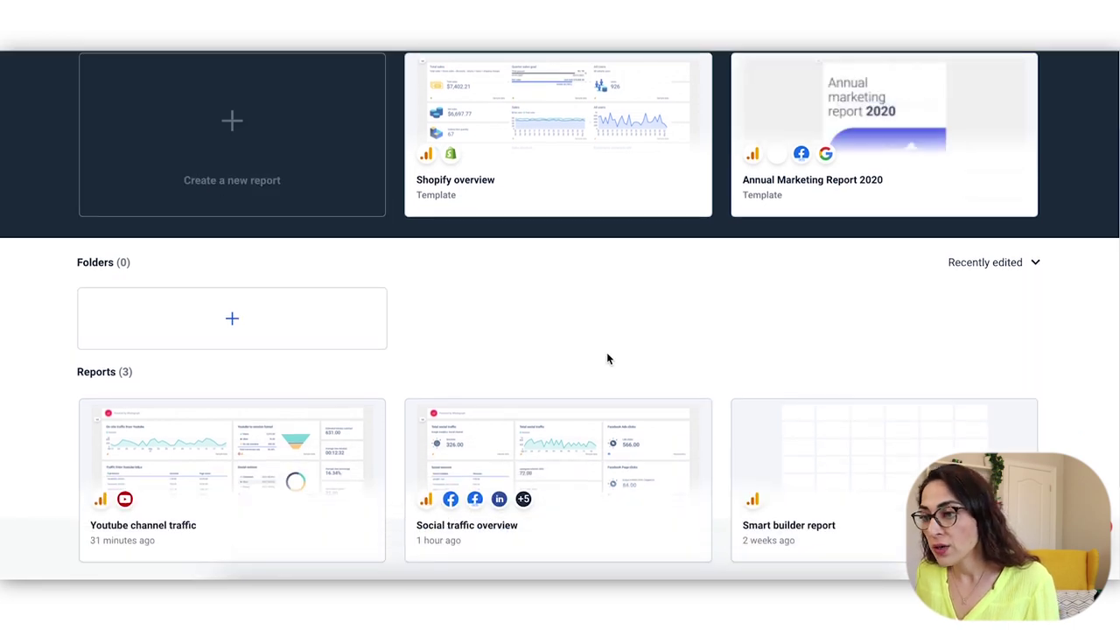
{"action": "scroll", "coordinate": [606, 352], "scroll_direction": "down", "scroll_amount": 2}
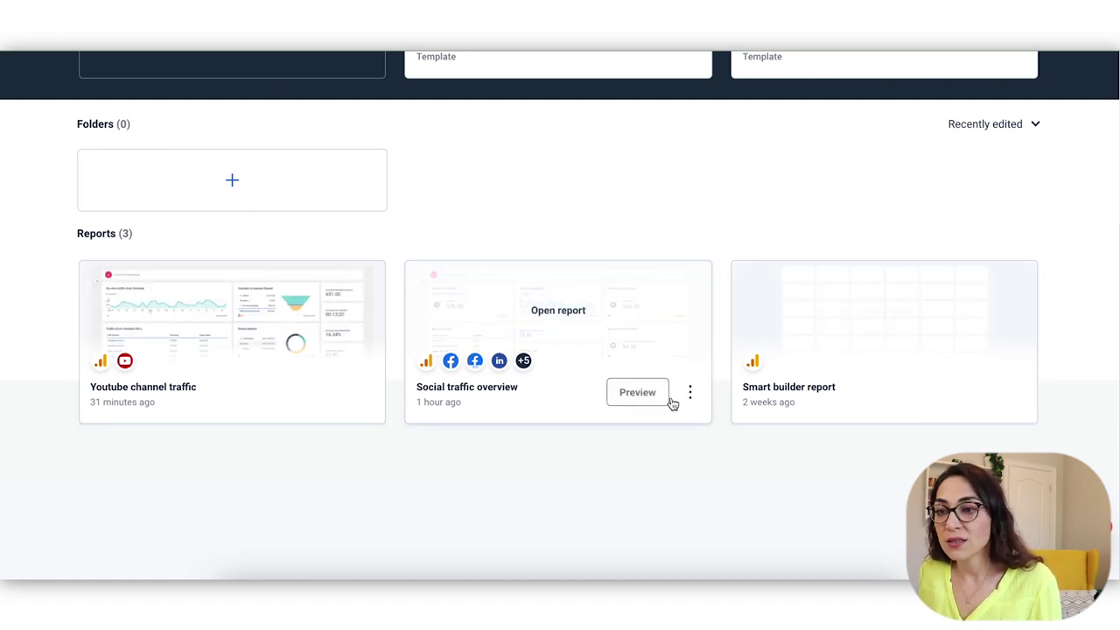
{"action": "scroll", "coordinate": [670, 380], "scroll_direction": "up", "scroll_amount": 3}
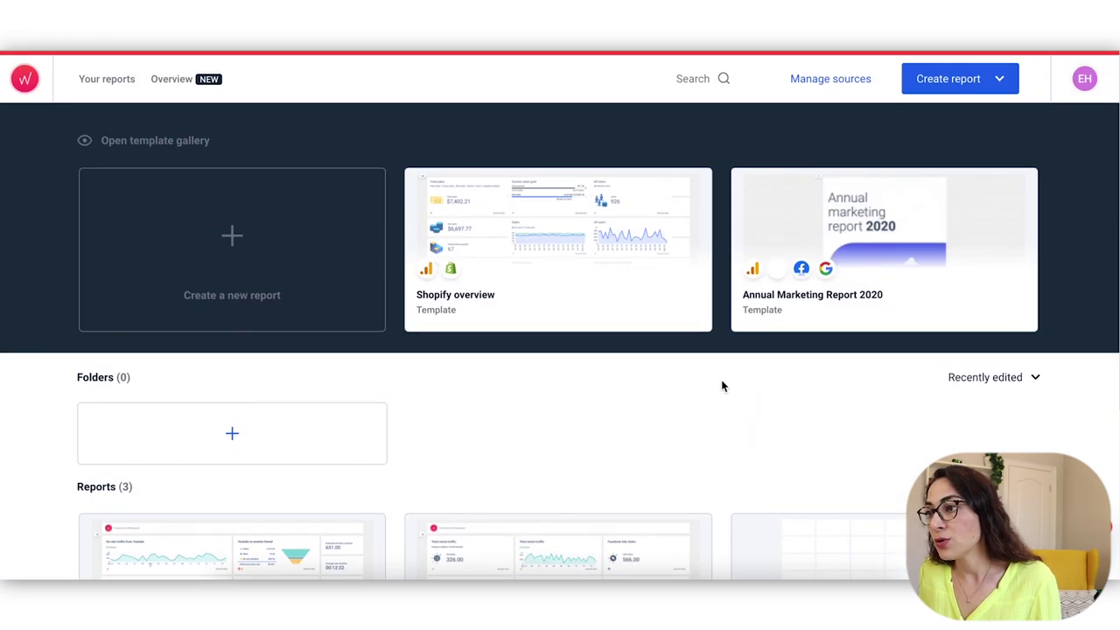
{"action": "mouse_move", "coordinate": [549, 280]}
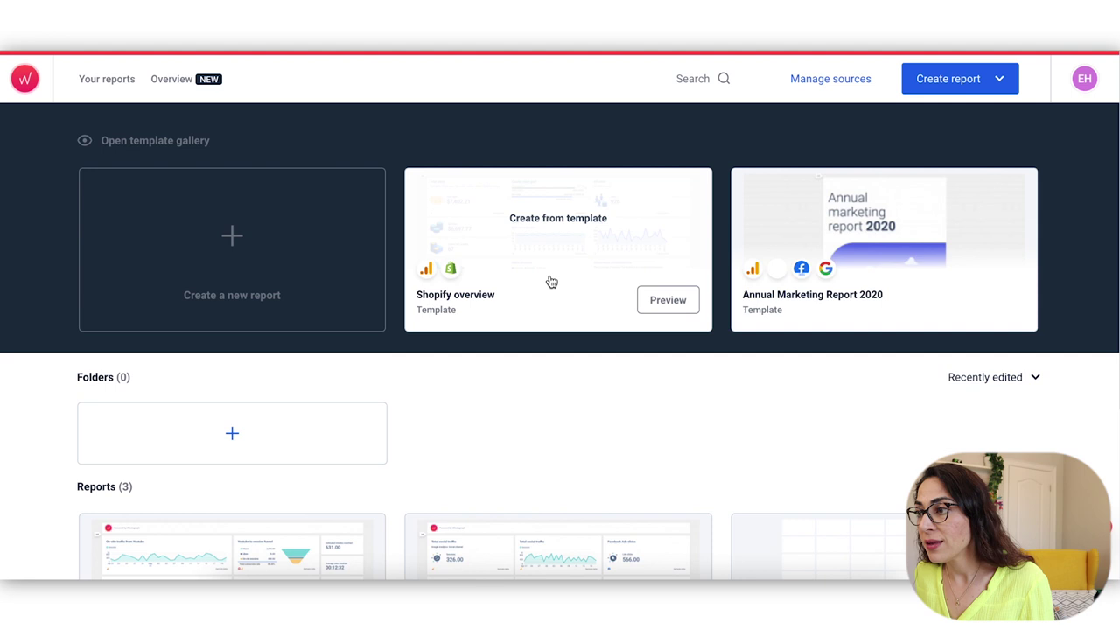
{"action": "left_click", "coordinate": [999, 80]}
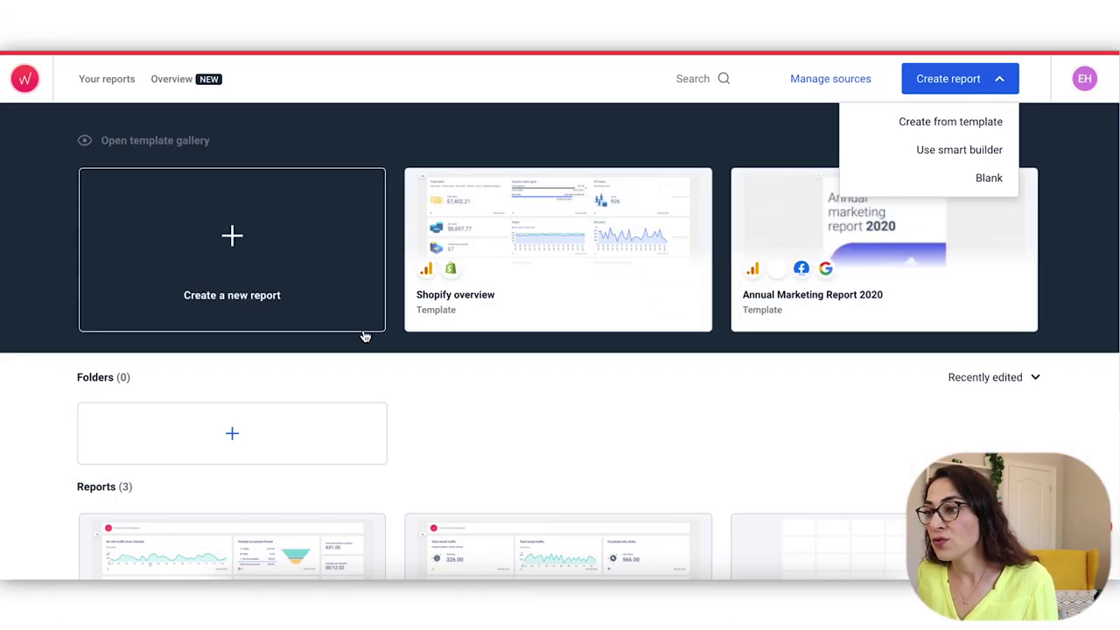
{"action": "left_click", "coordinate": [650, 97]}
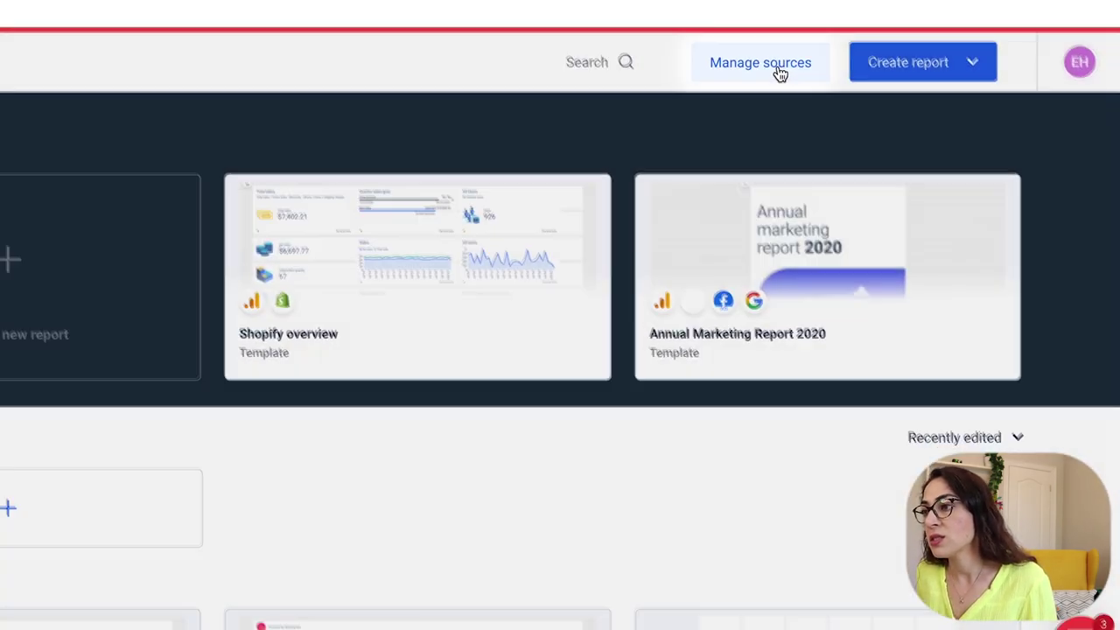
Step: Open Manage sources and scroll through the integrations, including Google Analytics, LinkedIn, YouTube and Facebook Ads, then back up
{"action": "left_click", "coordinate": [665, 46]}
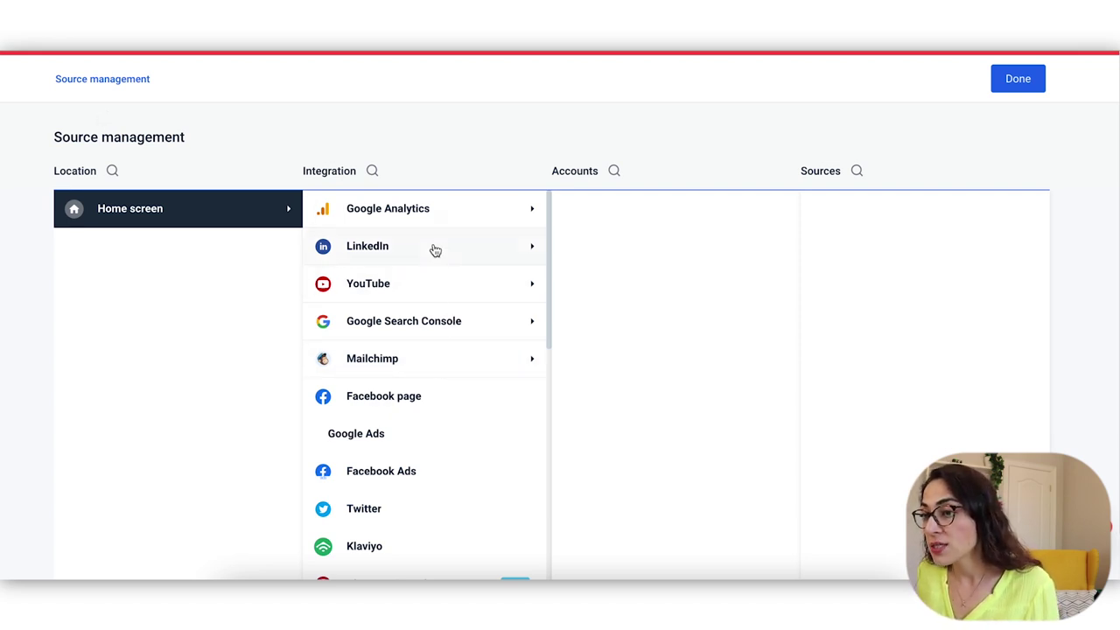
{"action": "scroll", "coordinate": [435, 382], "scroll_direction": "down", "scroll_amount": 3}
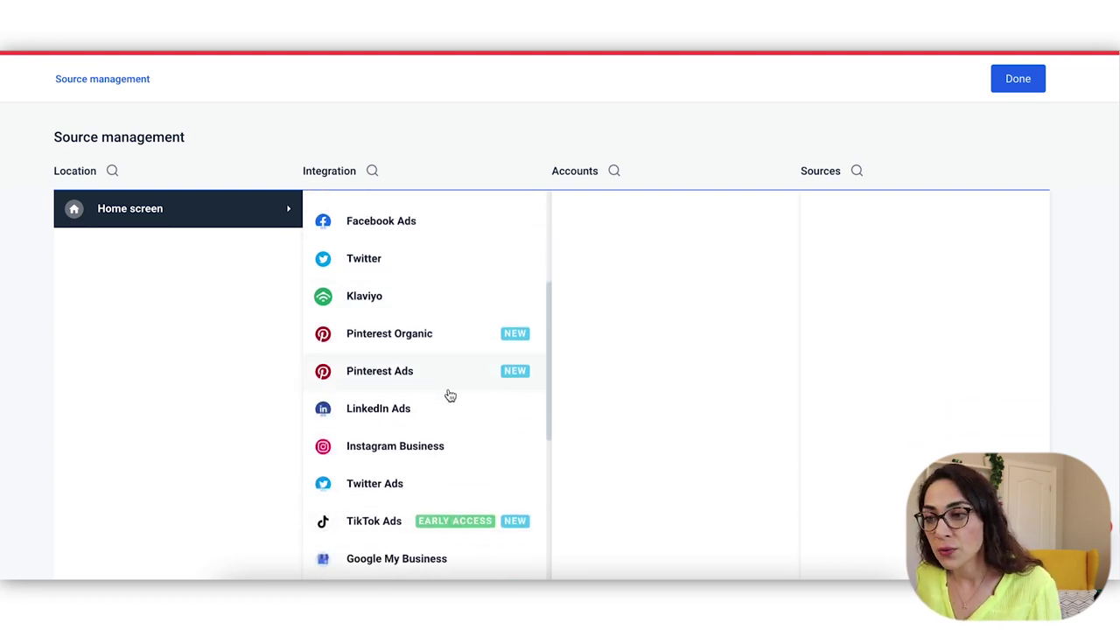
{"action": "scroll", "coordinate": [449, 393], "scroll_direction": "down", "scroll_amount": 1}
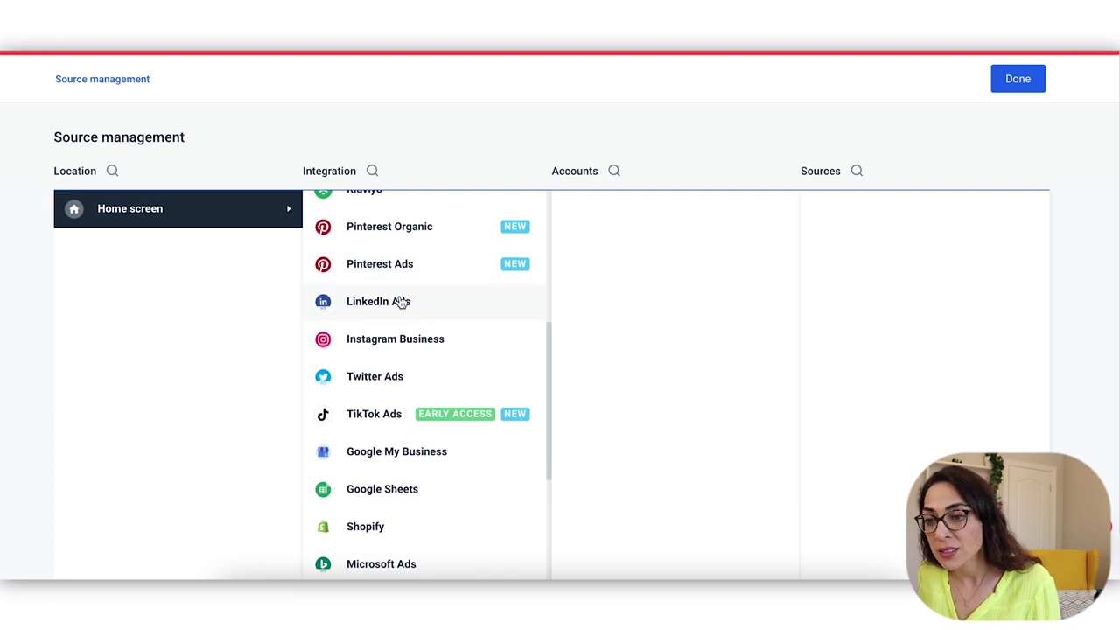
{"action": "scroll", "coordinate": [462, 325], "scroll_direction": "down", "scroll_amount": 1}
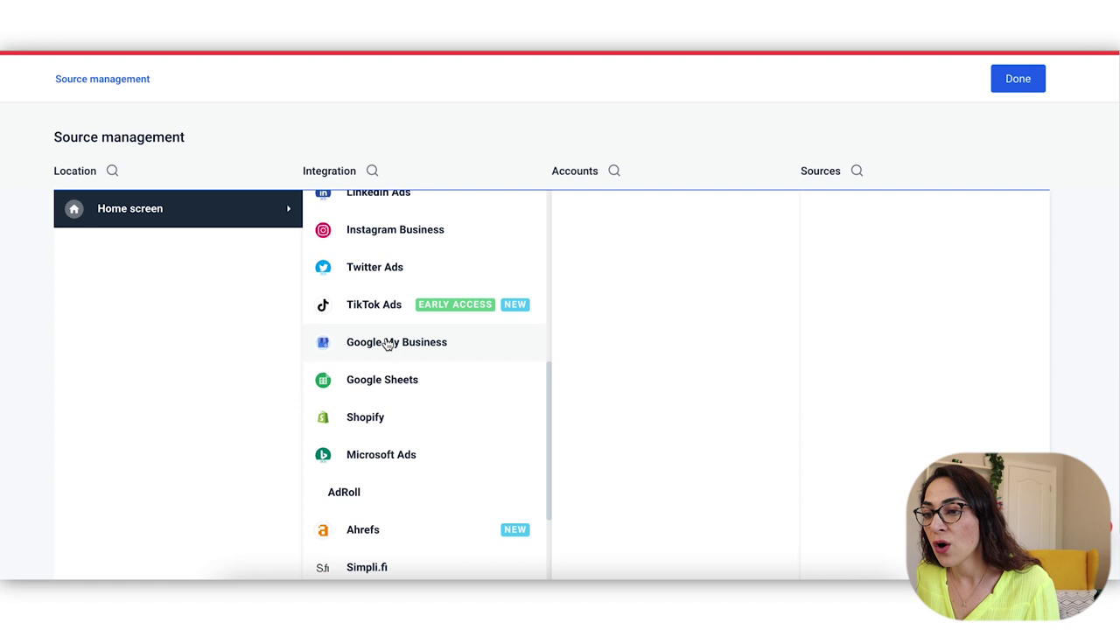
{"action": "scroll", "coordinate": [411, 355], "scroll_direction": "down", "scroll_amount": 1}
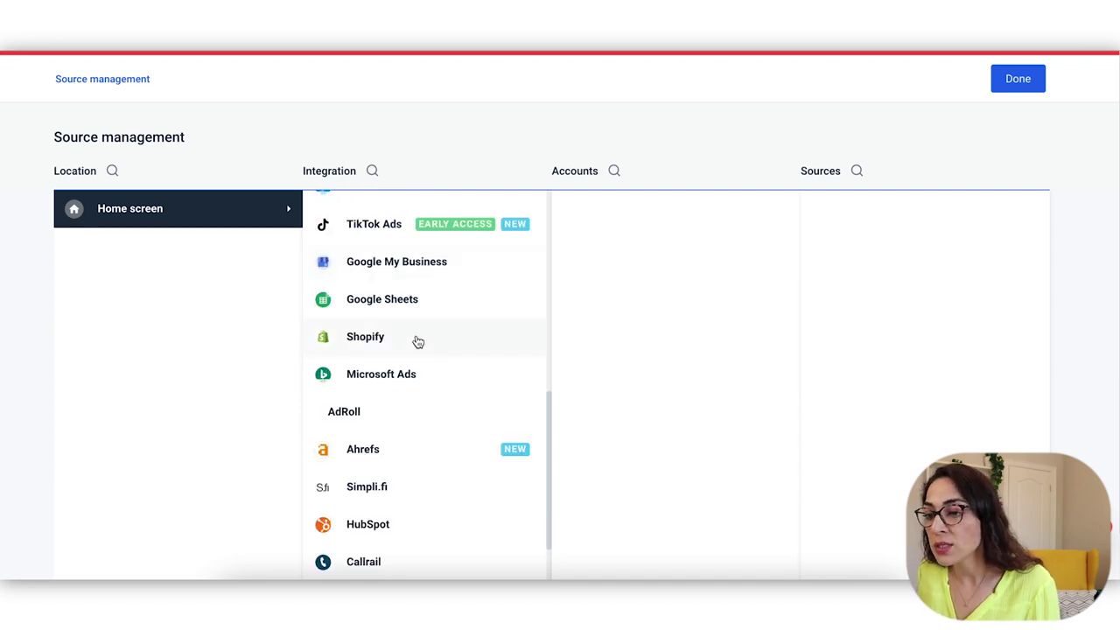
{"action": "scroll", "coordinate": [418, 346], "scroll_direction": "down", "scroll_amount": 1}
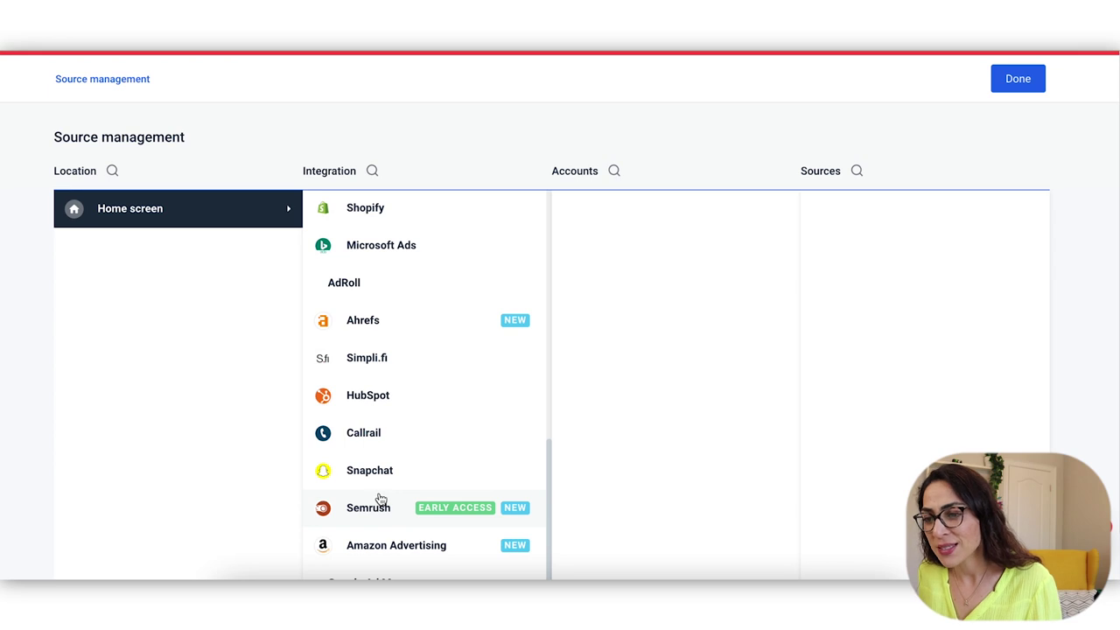
{"action": "scroll", "coordinate": [412, 320], "scroll_direction": "down", "scroll_amount": 1}
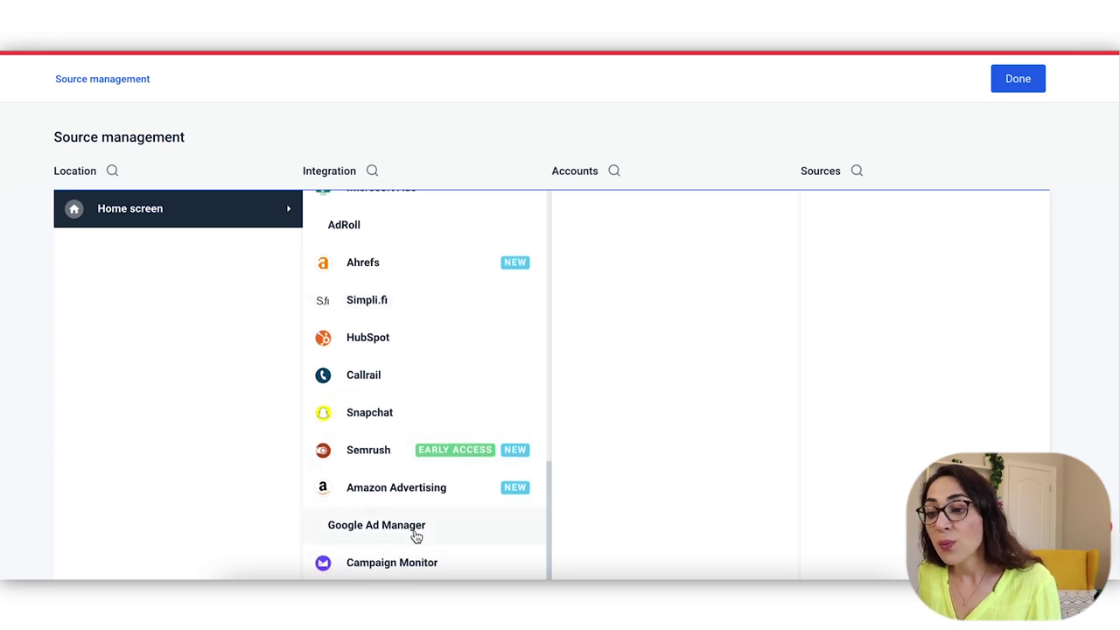
{"action": "scroll", "coordinate": [399, 557], "scroll_direction": "down", "scroll_amount": 1}
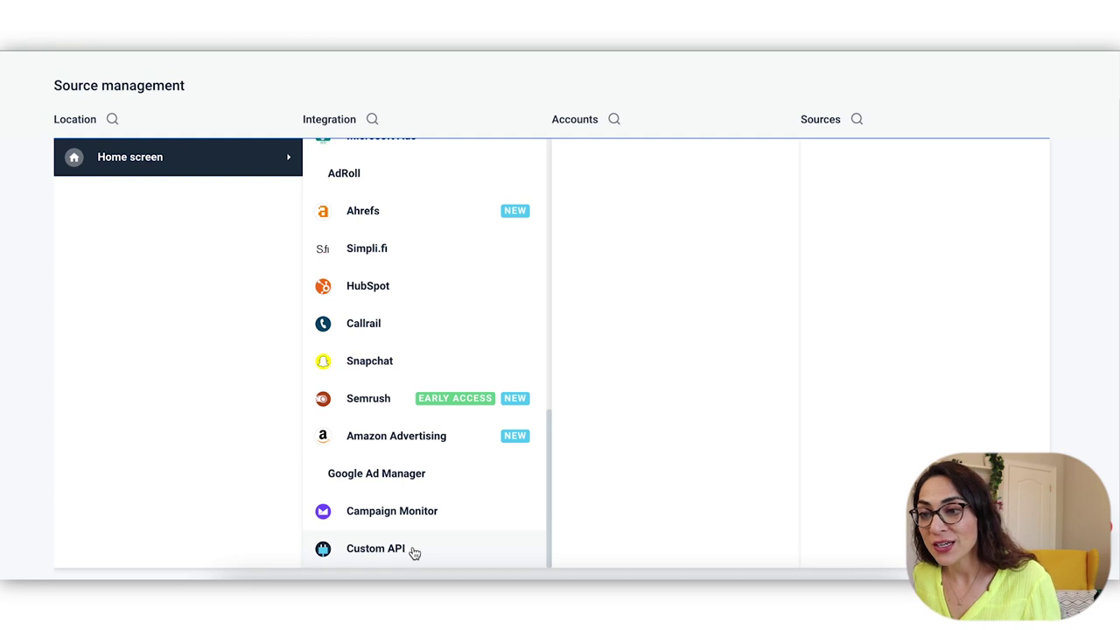
{"action": "scroll", "coordinate": [386, 464], "scroll_direction": "up", "scroll_amount": 1}
{"action": "scroll", "coordinate": [385, 464], "scroll_direction": "up", "scroll_amount": 6}
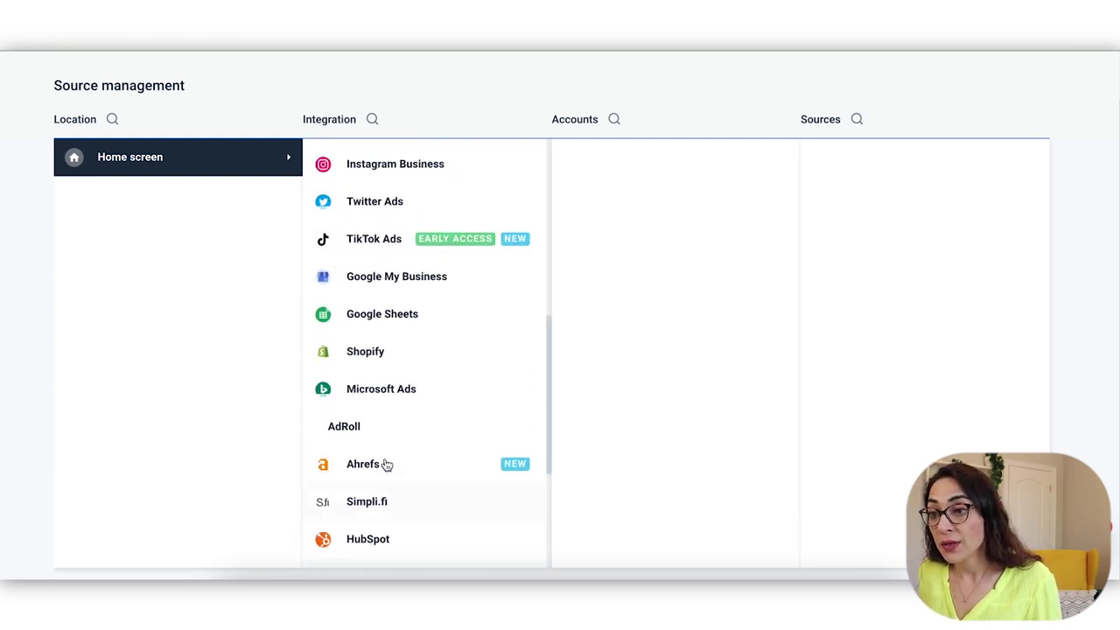
{"action": "scroll", "coordinate": [382, 463], "scroll_direction": "up", "scroll_amount": 1}
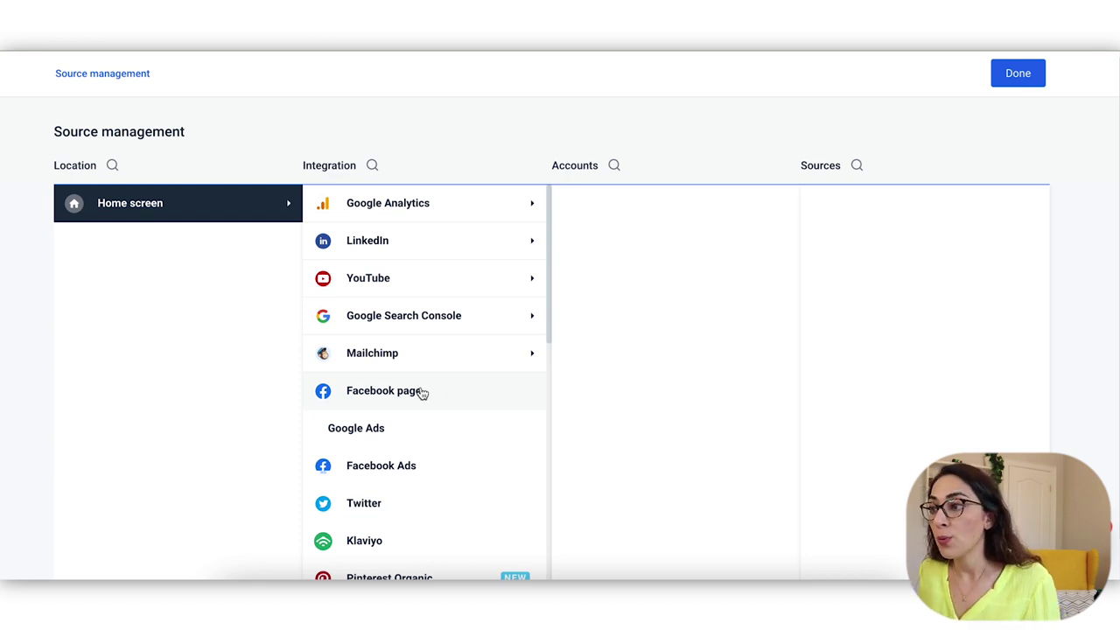
{"action": "scroll", "coordinate": [433, 267], "scroll_direction": "up", "scroll_amount": 1}
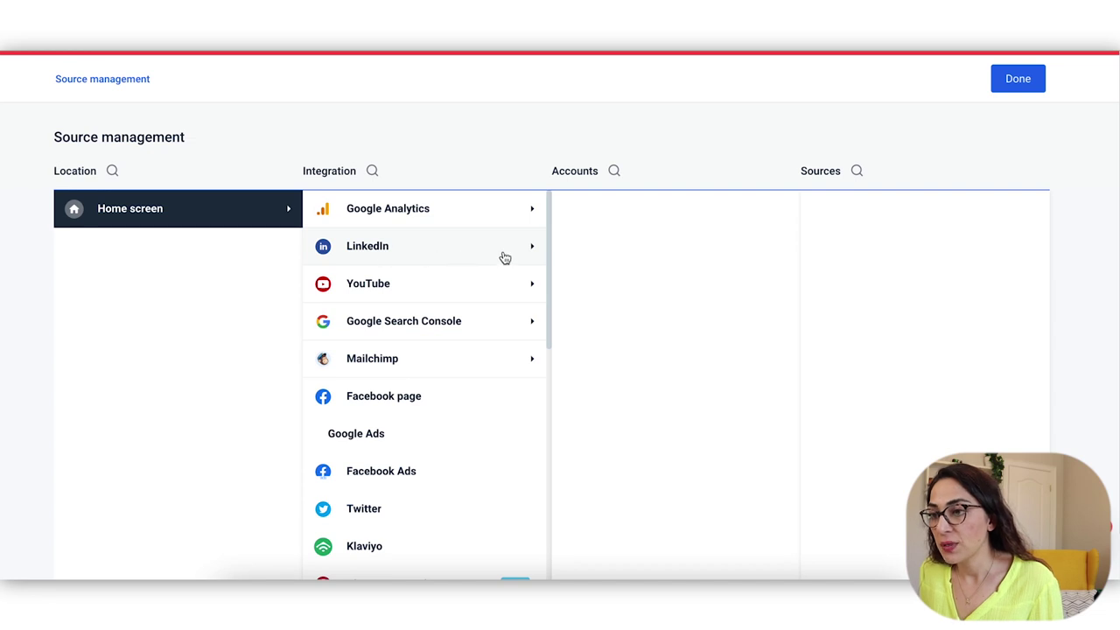
Step: Select the LinkedIn integration and its connected account to list that account's sources
{"action": "left_click", "coordinate": [421, 262]}
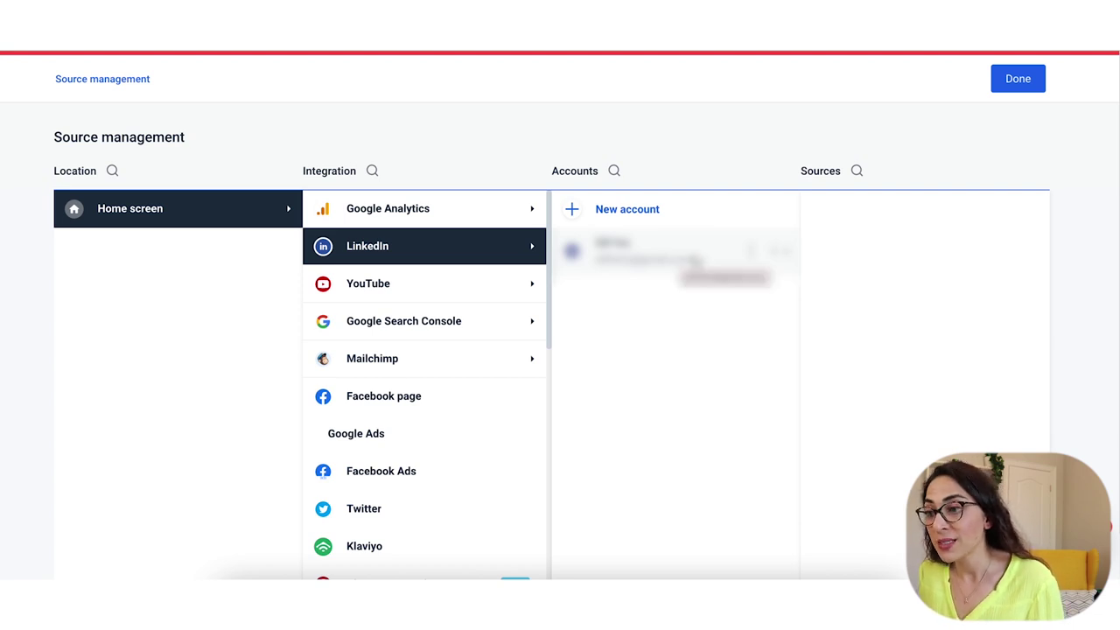
{"action": "left_click", "coordinate": [691, 253]}
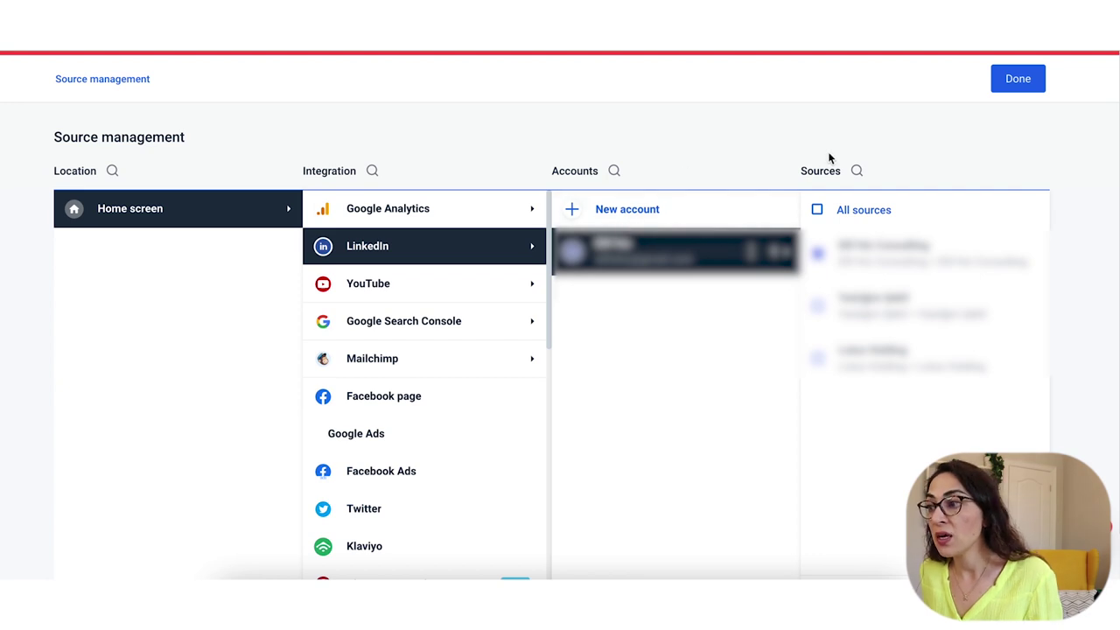
{"action": "left_click", "coordinate": [1015, 80]}
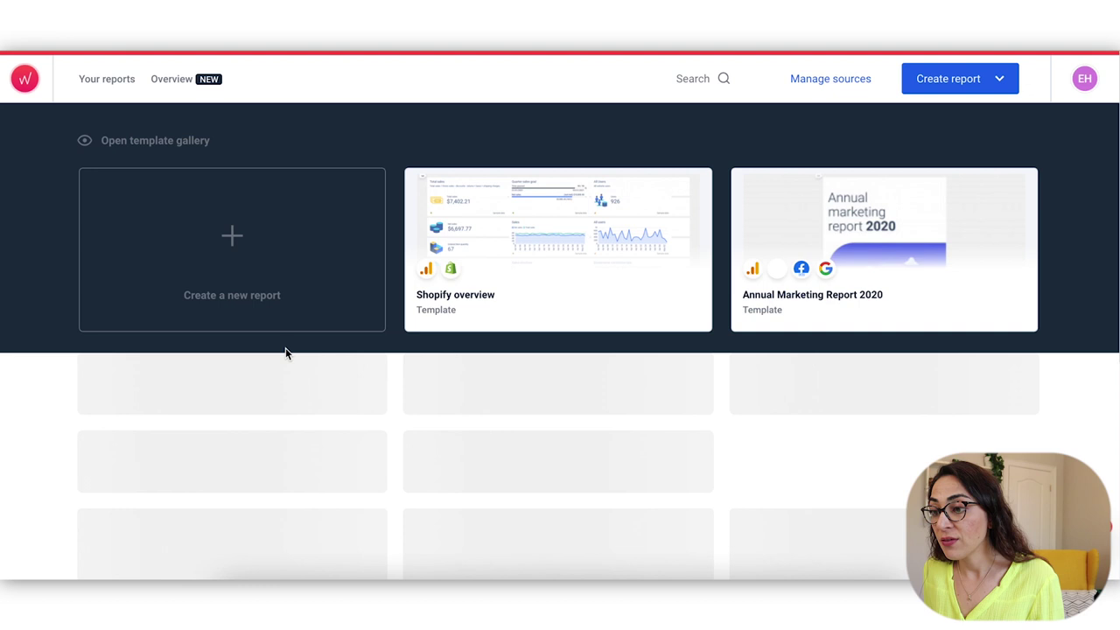
{"action": "scroll", "coordinate": [285, 353], "scroll_direction": "down", "scroll_amount": 3}
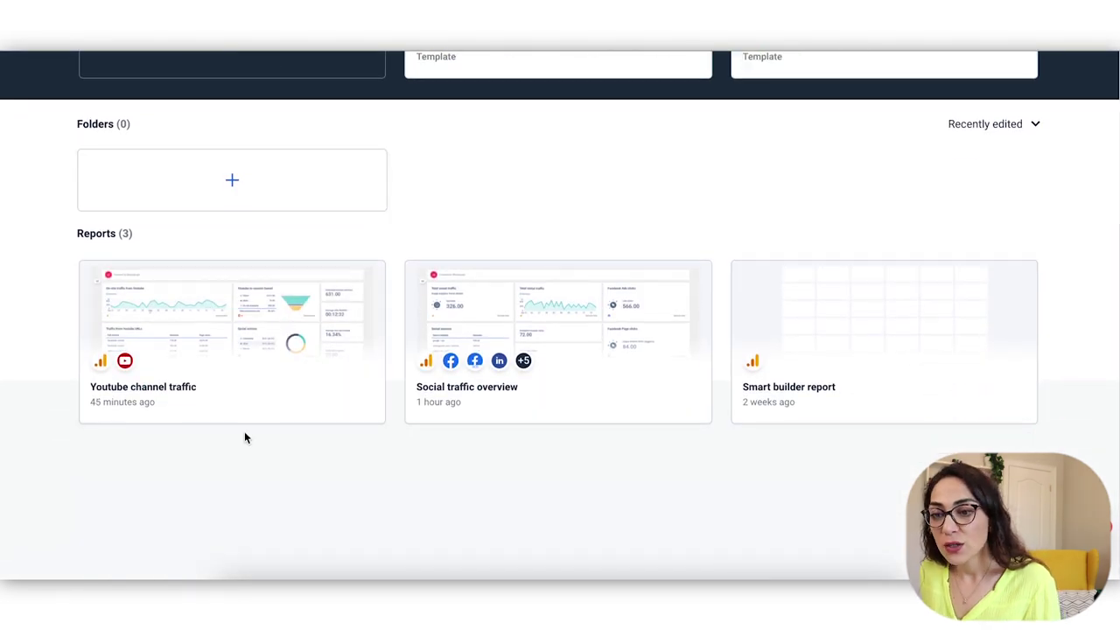
{"action": "mouse_move", "coordinate": [187, 412]}
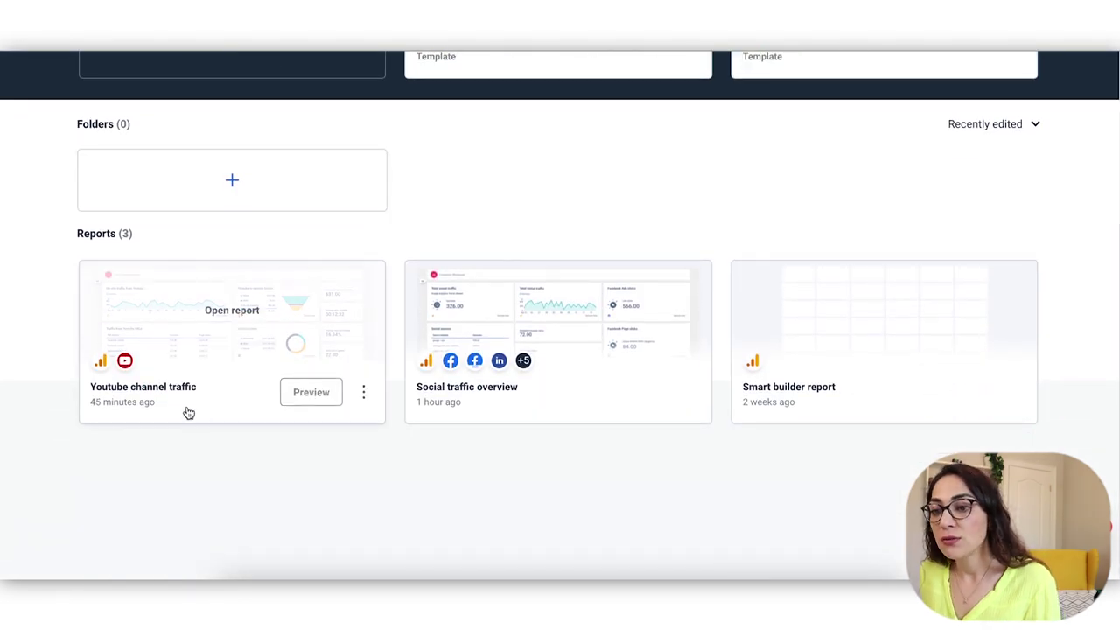
{"action": "left_click", "coordinate": [234, 313]}
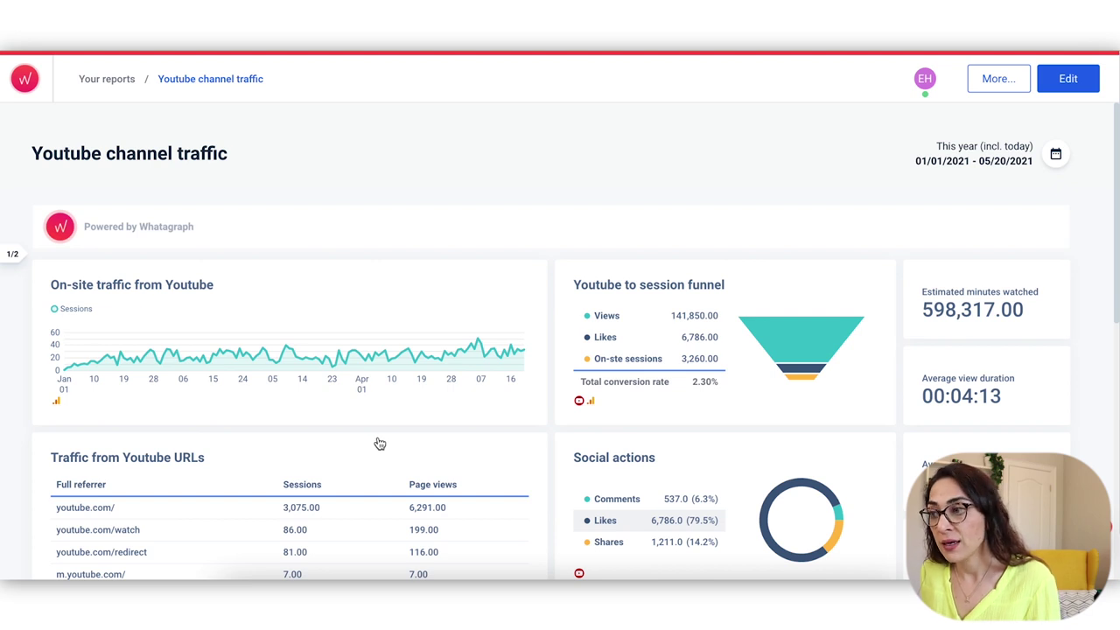
{"action": "scroll", "coordinate": [392, 385], "scroll_direction": "down", "scroll_amount": 2}
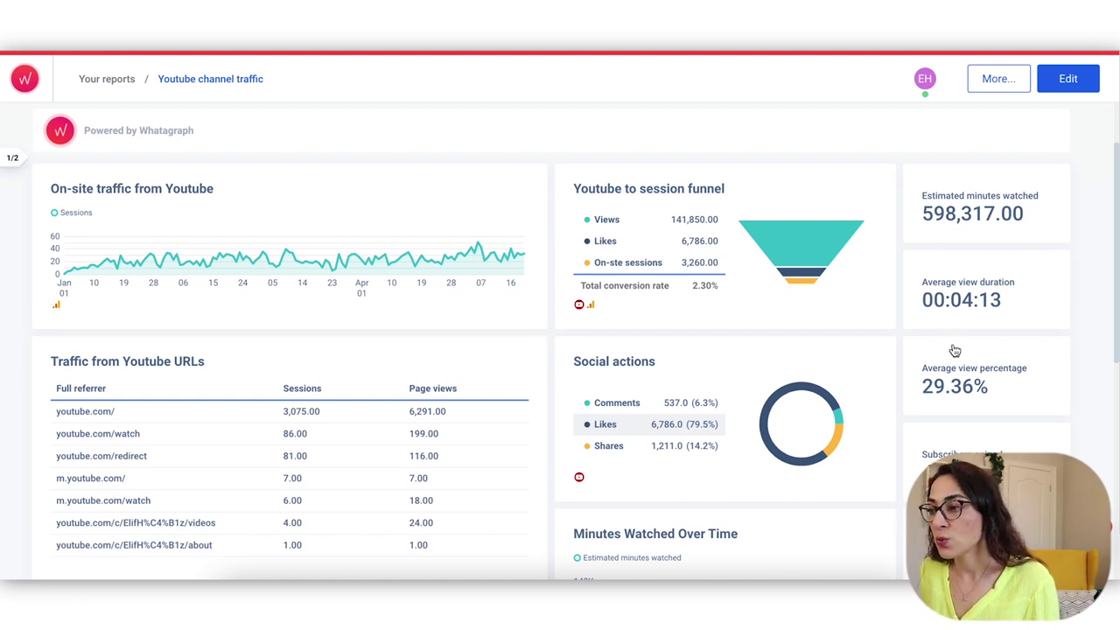
{"action": "scroll", "coordinate": [953, 336], "scroll_direction": "up", "scroll_amount": 1}
{"action": "scroll", "coordinate": [953, 336], "scroll_direction": "down", "scroll_amount": 2}
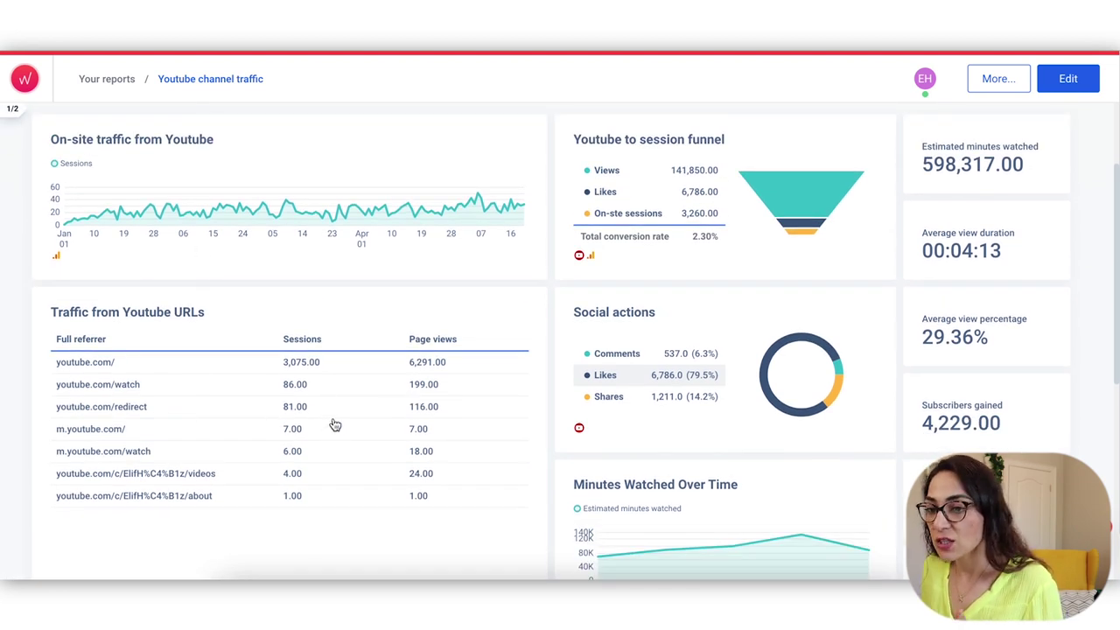
{"action": "scroll", "coordinate": [347, 466], "scroll_direction": "down", "scroll_amount": 1}
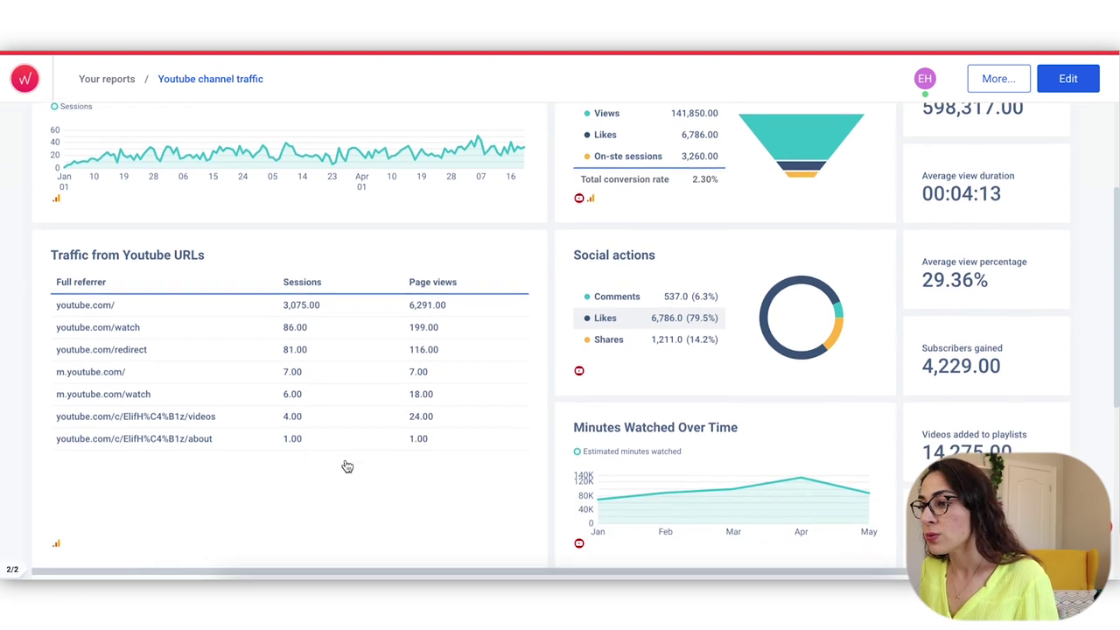
{"action": "scroll", "coordinate": [347, 466], "scroll_direction": "up", "scroll_amount": 2}
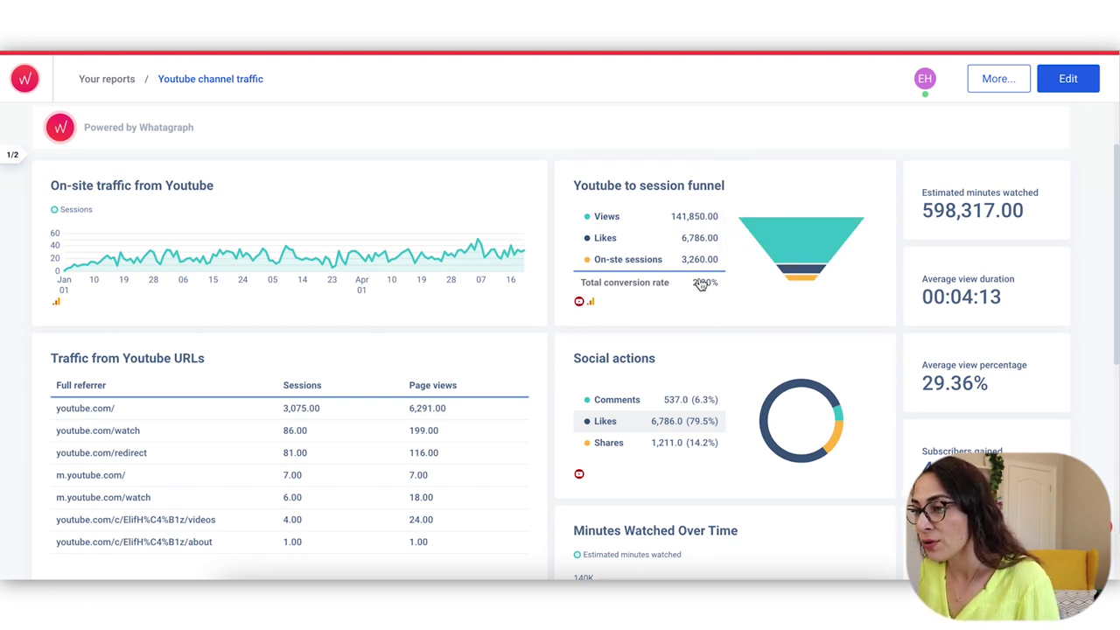
{"action": "scroll", "coordinate": [743, 302], "scroll_direction": "up", "scroll_amount": 1}
{"action": "scroll", "coordinate": [777, 332], "scroll_direction": "up", "scroll_amount": 1}
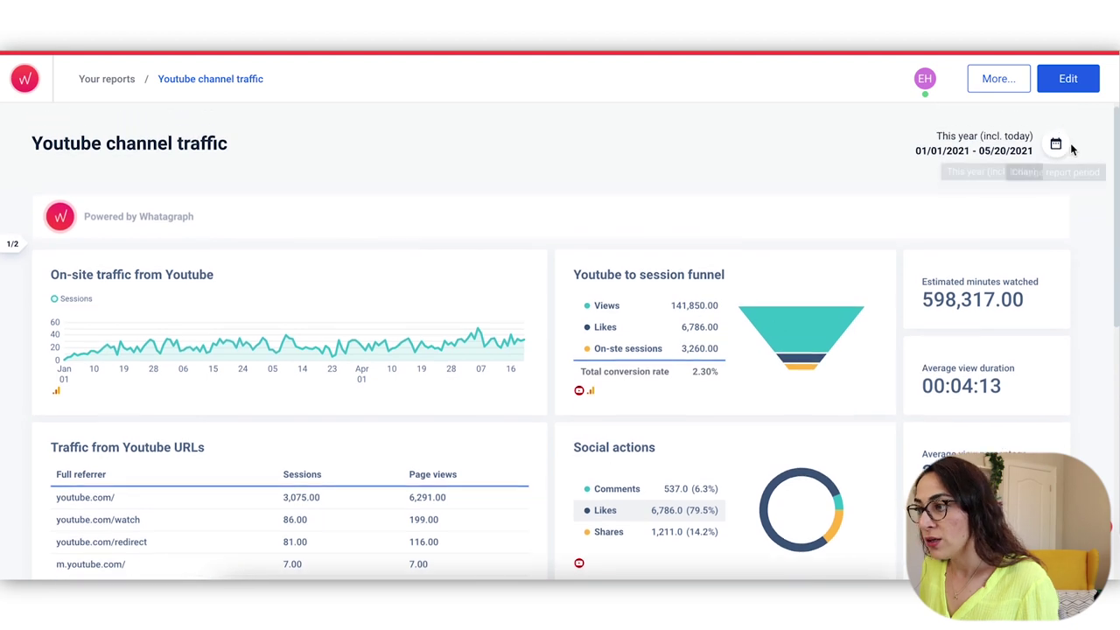
Step: Compare 01/01/2021–05/20/2021 against the previous period and review the reloaded youtube.com/ referrer figures
{"action": "left_click", "coordinate": [1055, 146]}
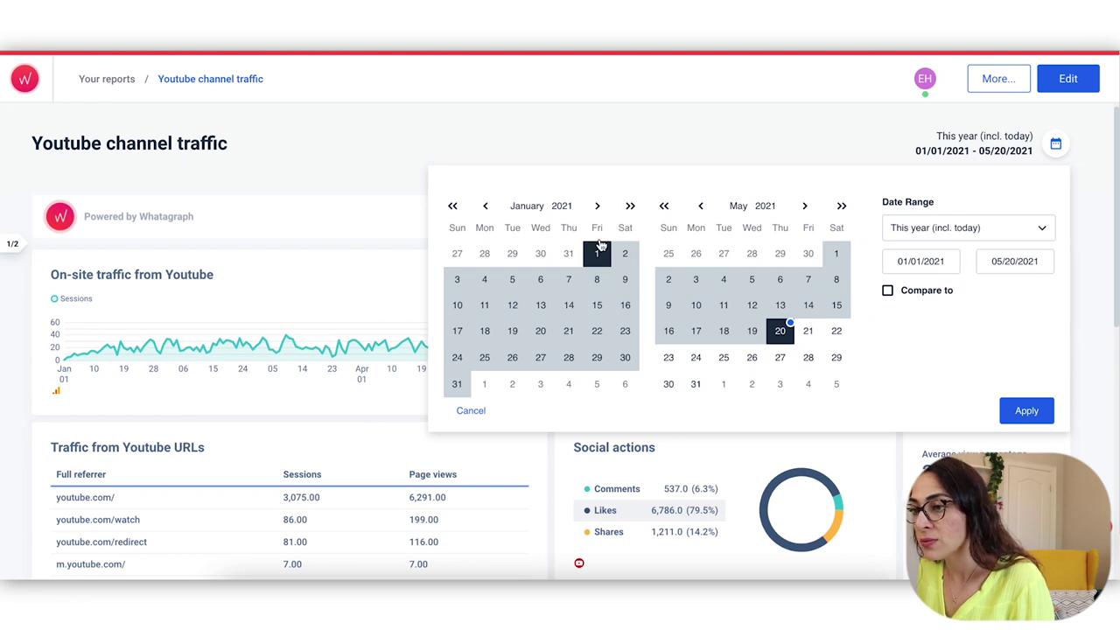
{"action": "left_click", "coordinate": [887, 290]}
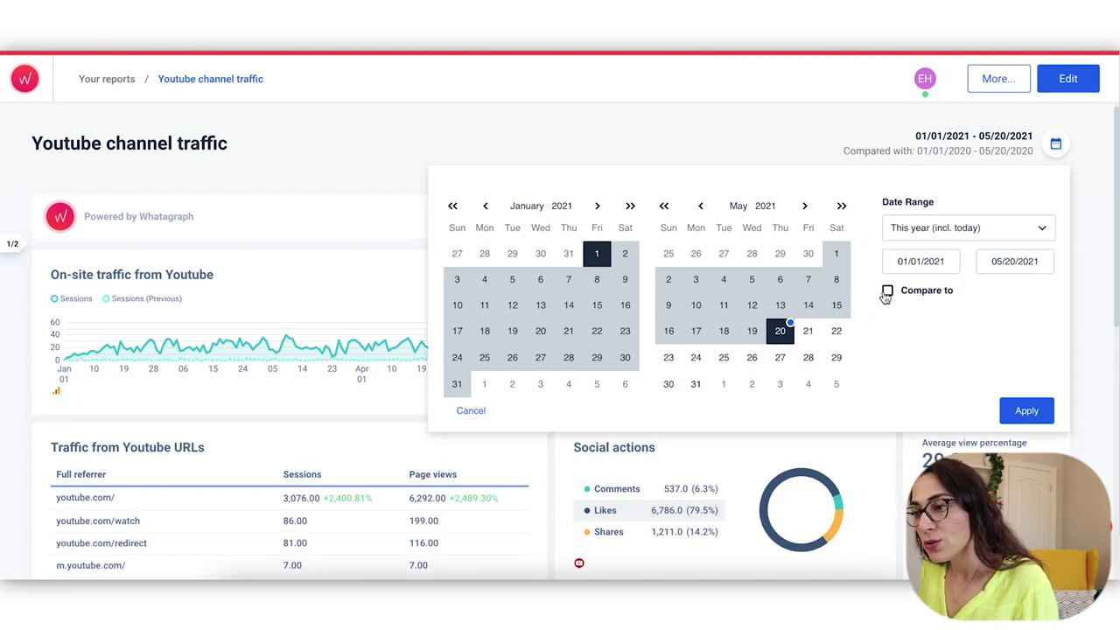
{"action": "left_click", "coordinate": [887, 290]}
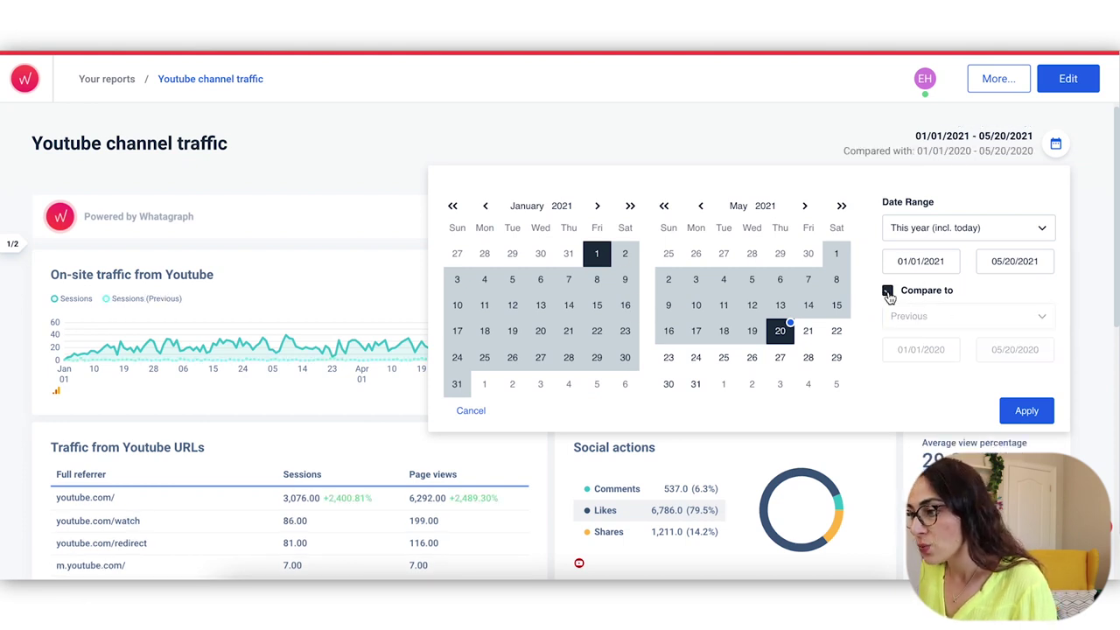
{"action": "left_click", "coordinate": [1026, 411]}
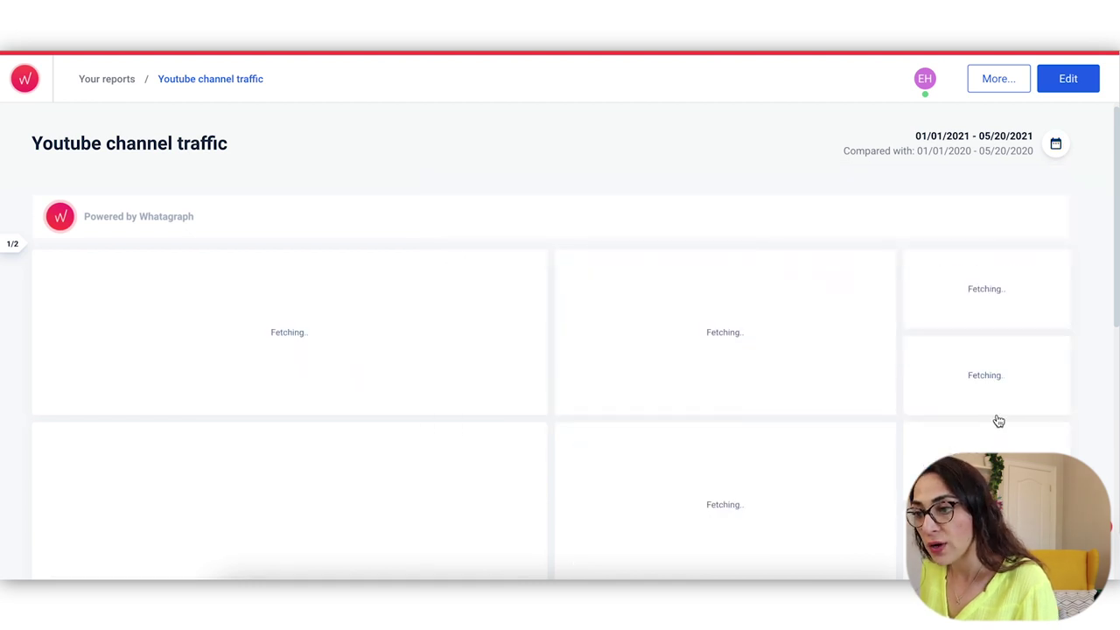
{"action": "scroll", "coordinate": [455, 232], "scroll_direction": "down", "scroll_amount": 1}
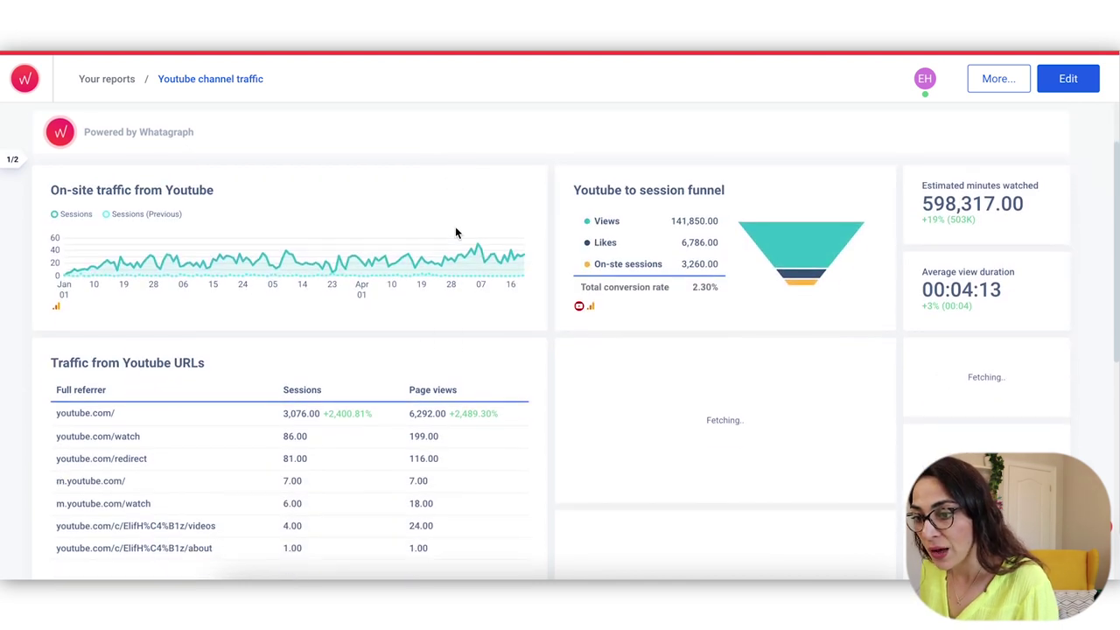
{"action": "scroll", "coordinate": [455, 233], "scroll_direction": "down", "scroll_amount": 1}
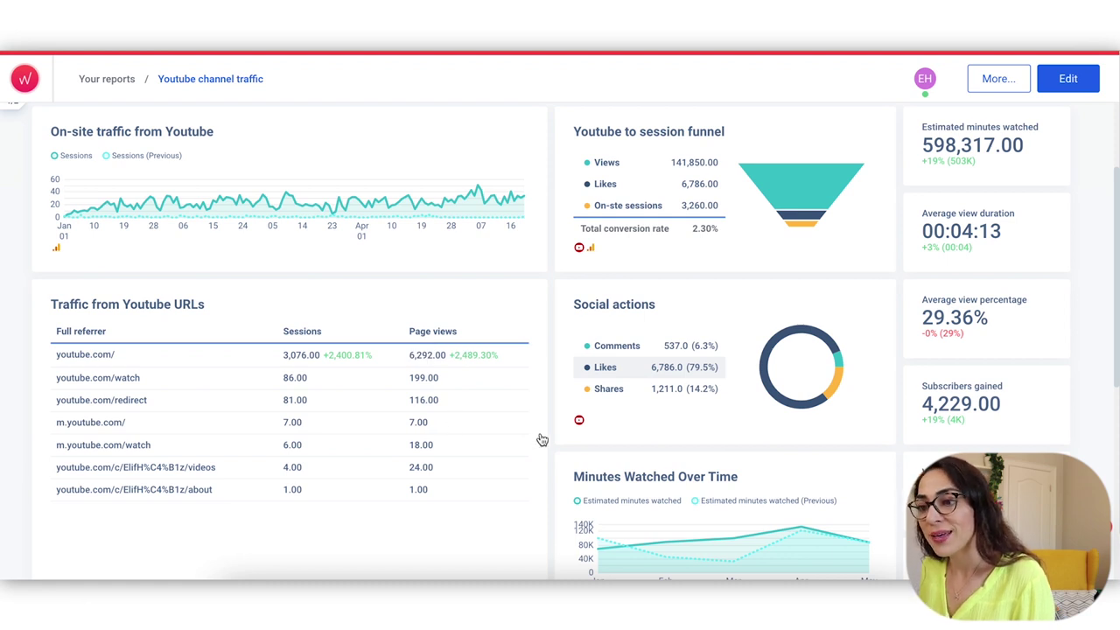
{"action": "scroll", "coordinate": [542, 439], "scroll_direction": "down", "scroll_amount": 1}
{"action": "scroll", "coordinate": [541, 439], "scroll_direction": "down", "scroll_amount": 1}
{"action": "scroll", "coordinate": [542, 439], "scroll_direction": "up", "scroll_amount": 2}
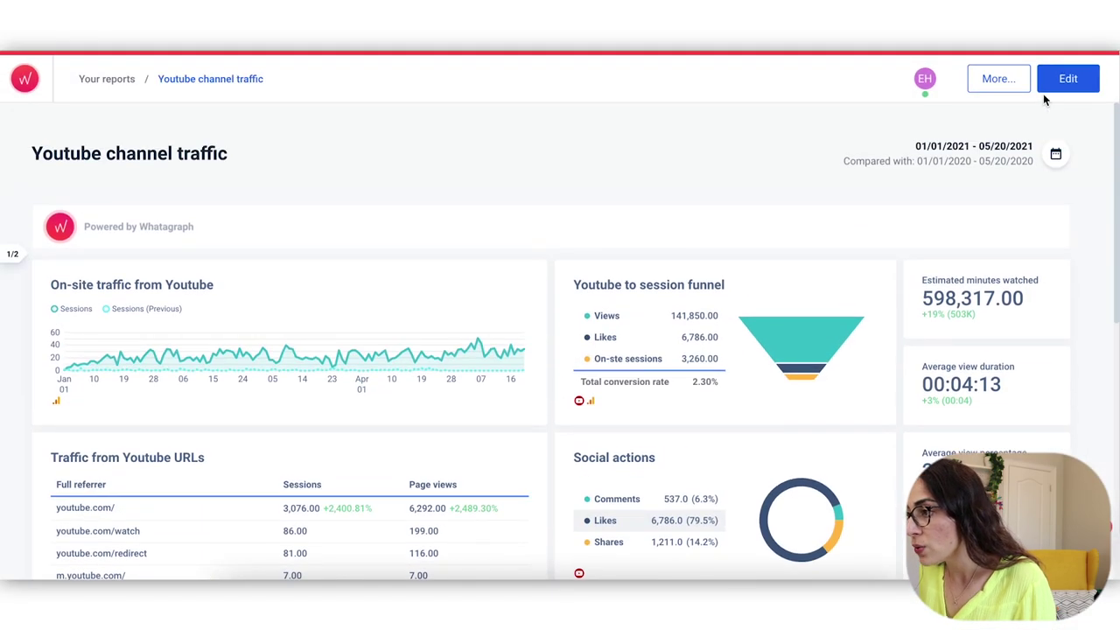
Step: Put the 'Youtube channel traffic' report into edit mode and browse its pages and Add Widgets list
{"action": "left_click", "coordinate": [1065, 85]}
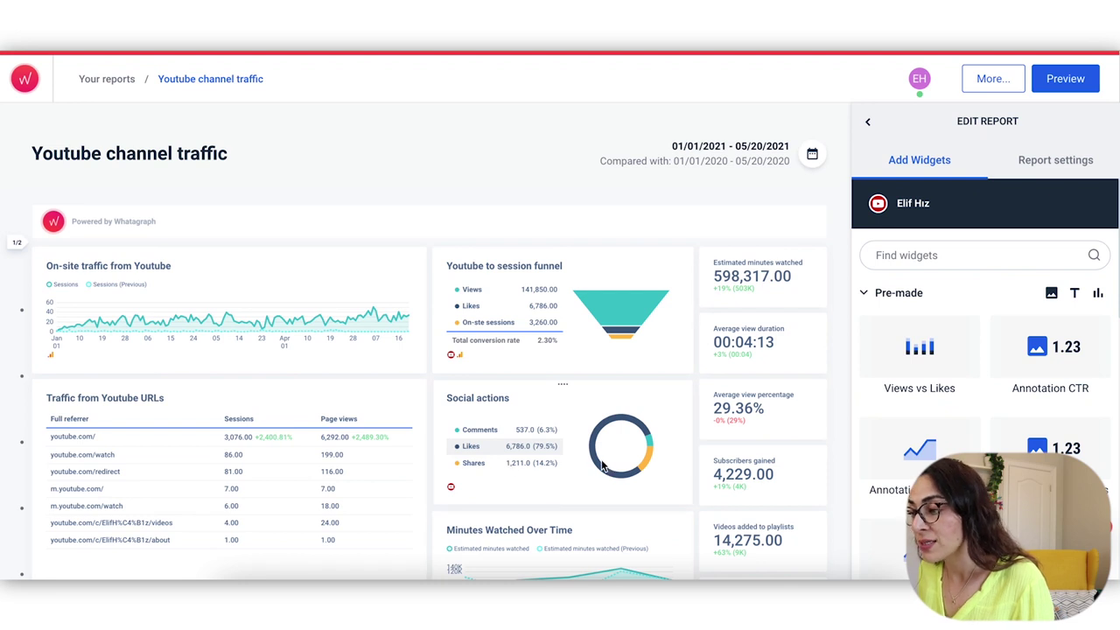
{"action": "scroll", "coordinate": [779, 428], "scroll_direction": "down", "scroll_amount": 4}
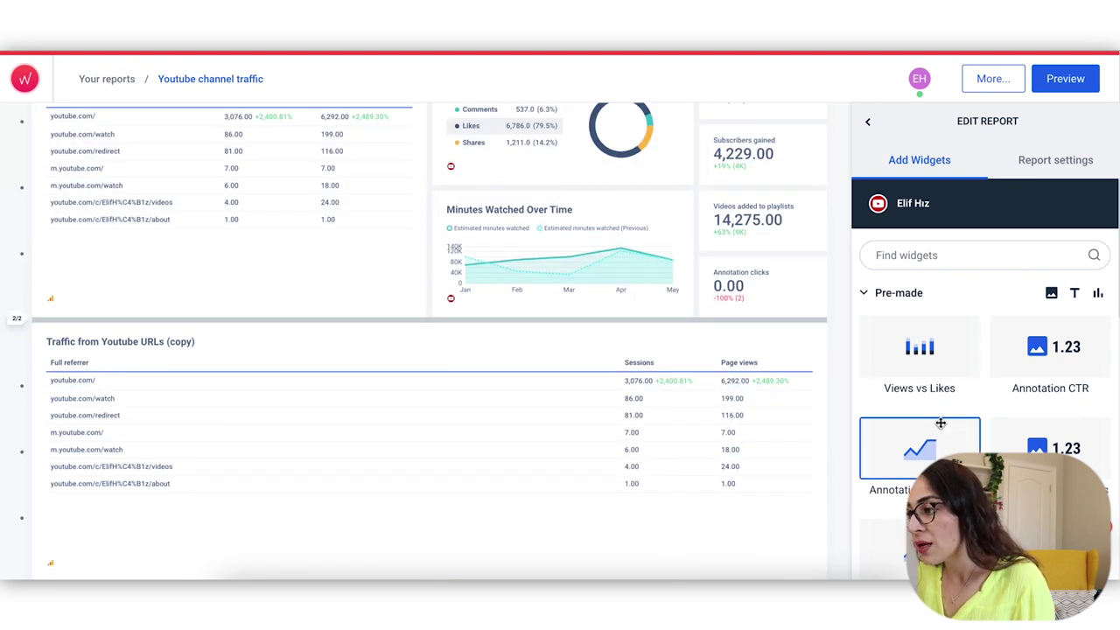
{"action": "scroll", "coordinate": [962, 424], "scroll_direction": "down", "scroll_amount": 2}
{"action": "scroll", "coordinate": [726, 451], "scroll_direction": "down", "scroll_amount": 2}
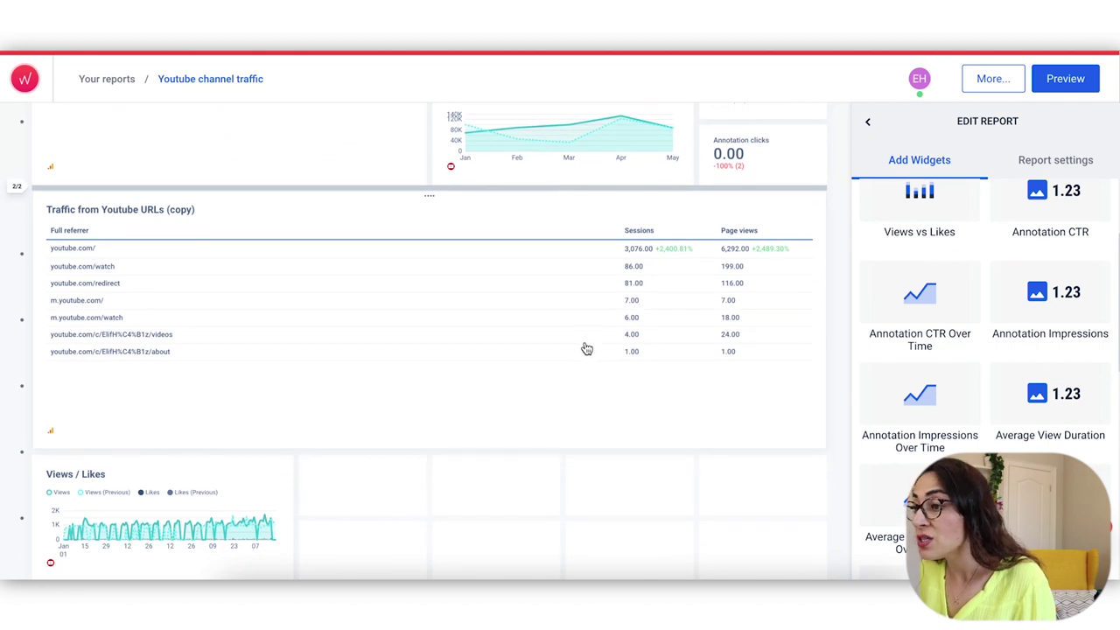
{"action": "scroll", "coordinate": [705, 242], "scroll_direction": "up", "scroll_amount": 3}
{"action": "scroll", "coordinate": [642, 420], "scroll_direction": "down", "scroll_amount": 3}
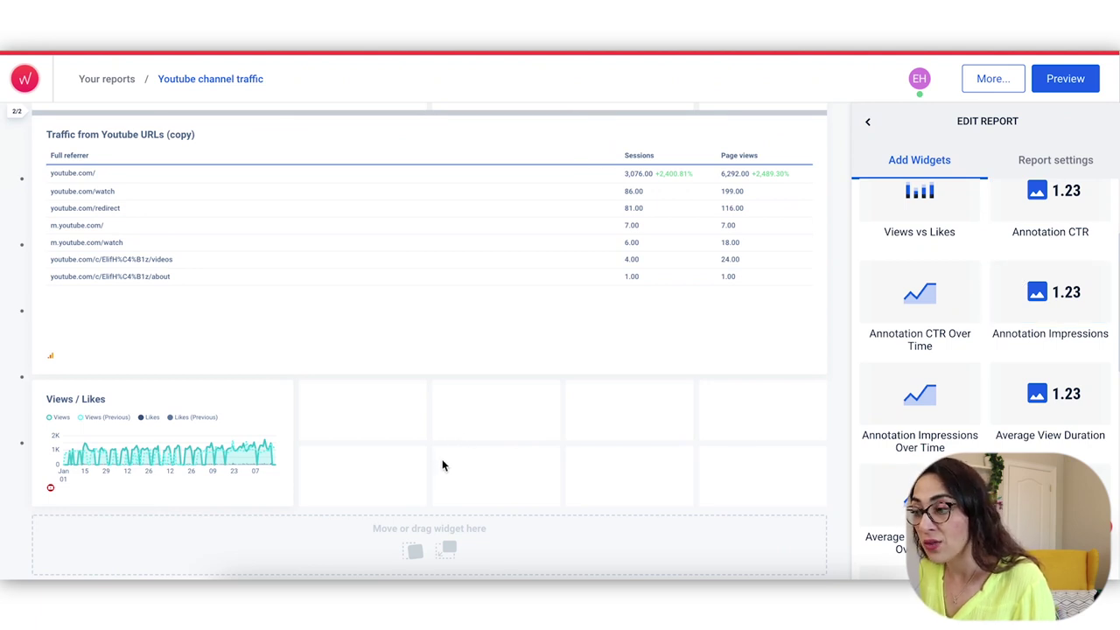
Step: Keep the page orientation as Landscape in Report settings, then return to the Add Widgets list
{"action": "left_click", "coordinate": [1022, 175]}
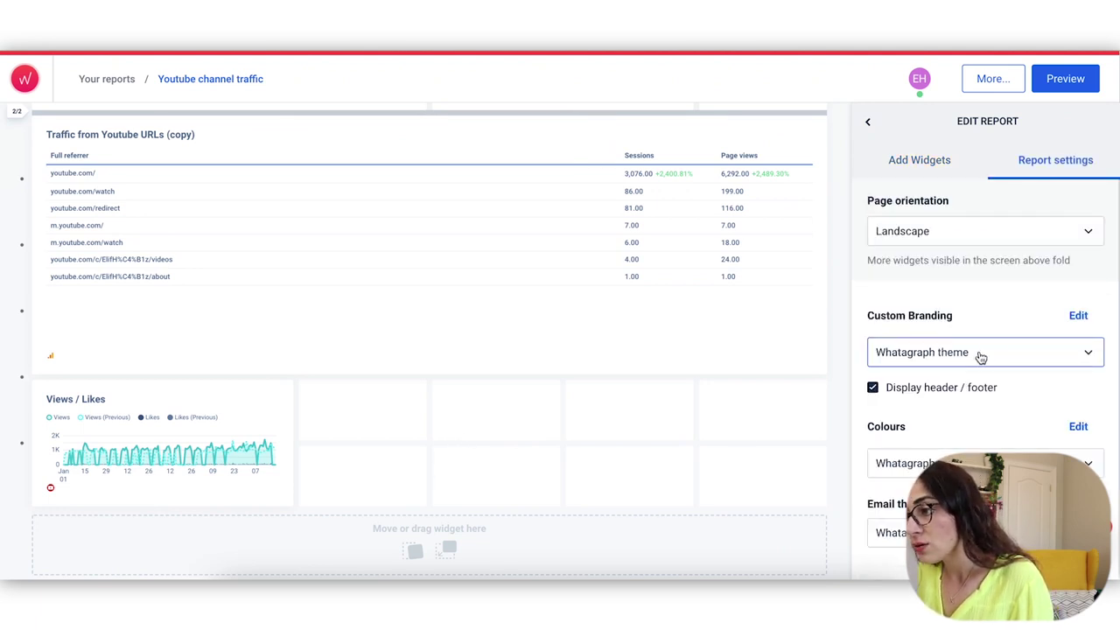
{"action": "left_click", "coordinate": [925, 236]}
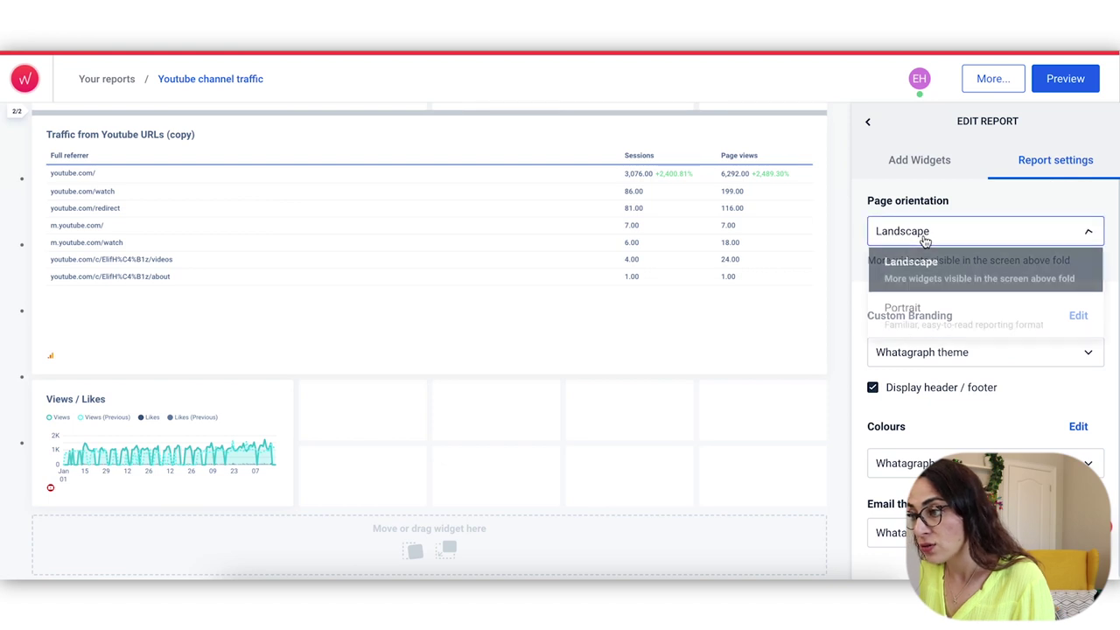
{"action": "left_click", "coordinate": [980, 267]}
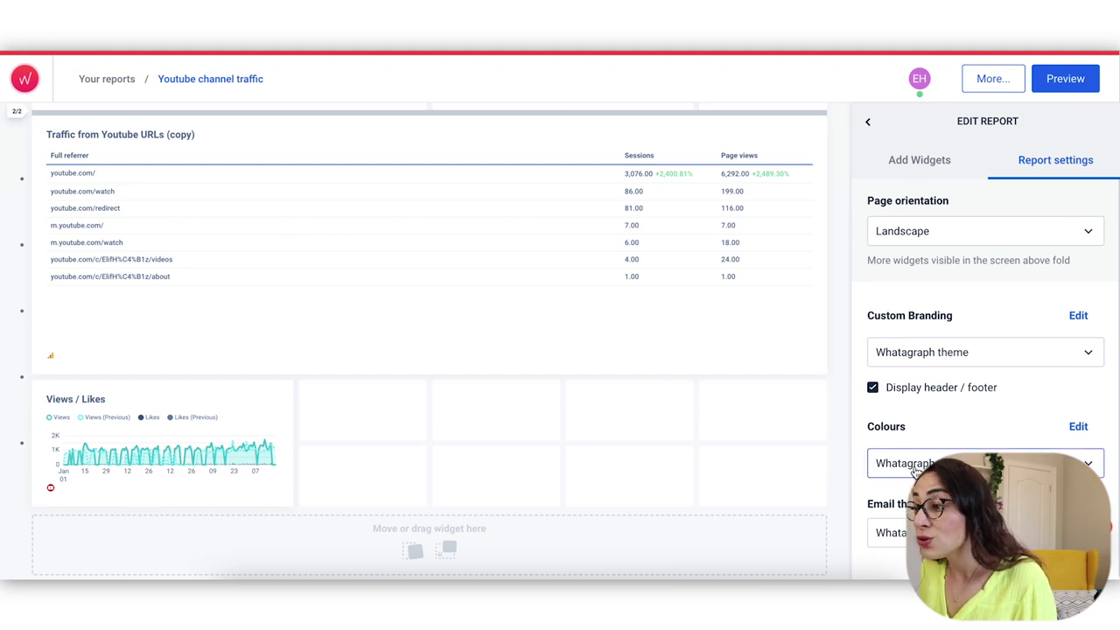
{"action": "left_click", "coordinate": [869, 125]}
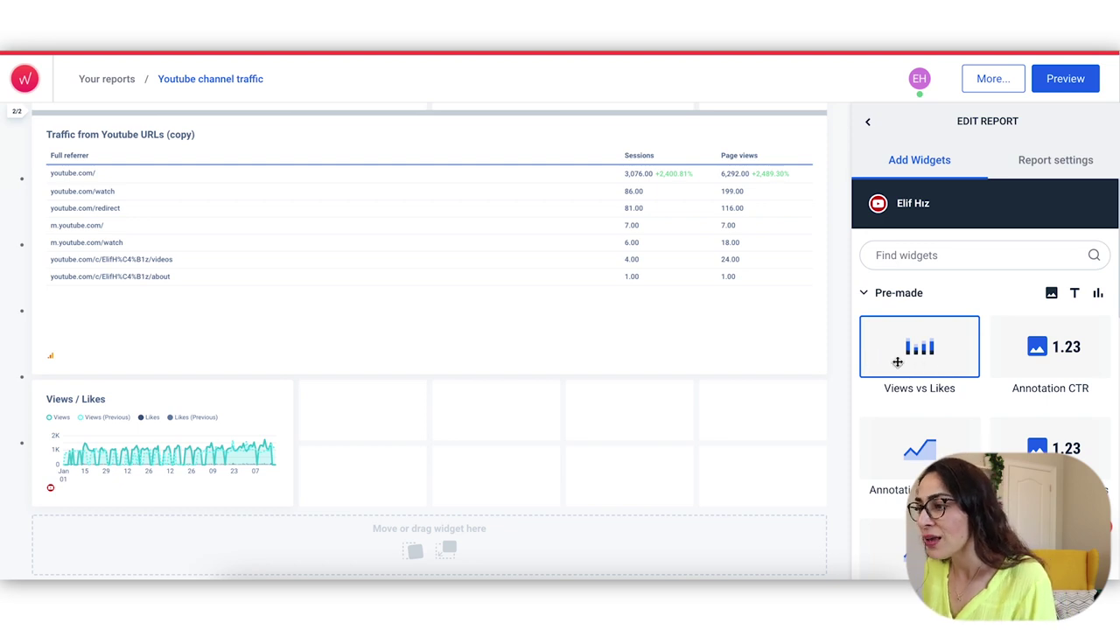
{"action": "scroll", "coordinate": [954, 372], "scroll_direction": "down", "scroll_amount": 10}
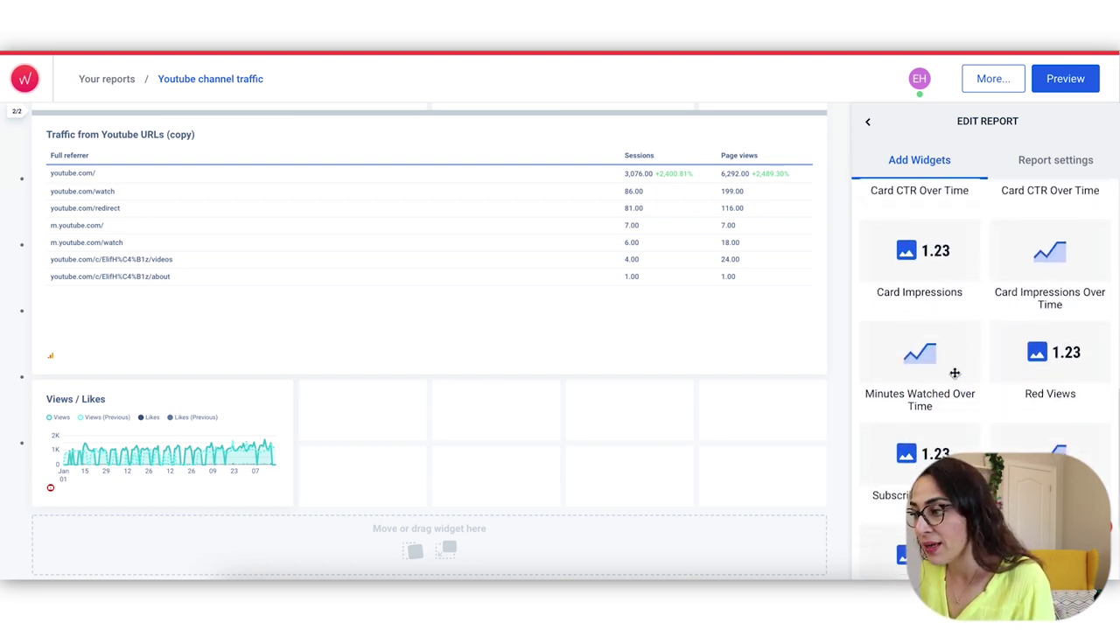
{"action": "scroll", "coordinate": [954, 372], "scroll_direction": "up", "scroll_amount": 3}
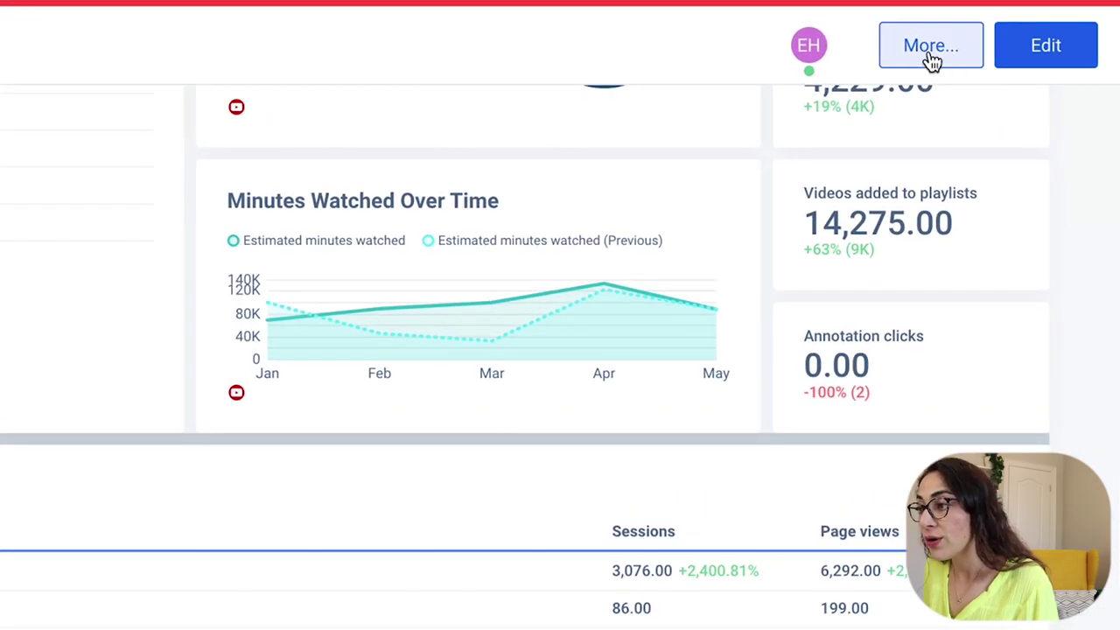
Step: Review the report's daily 12:00 PM automated delivery settings, including the recipients e-mail field
{"action": "left_click", "coordinate": [929, 55]}
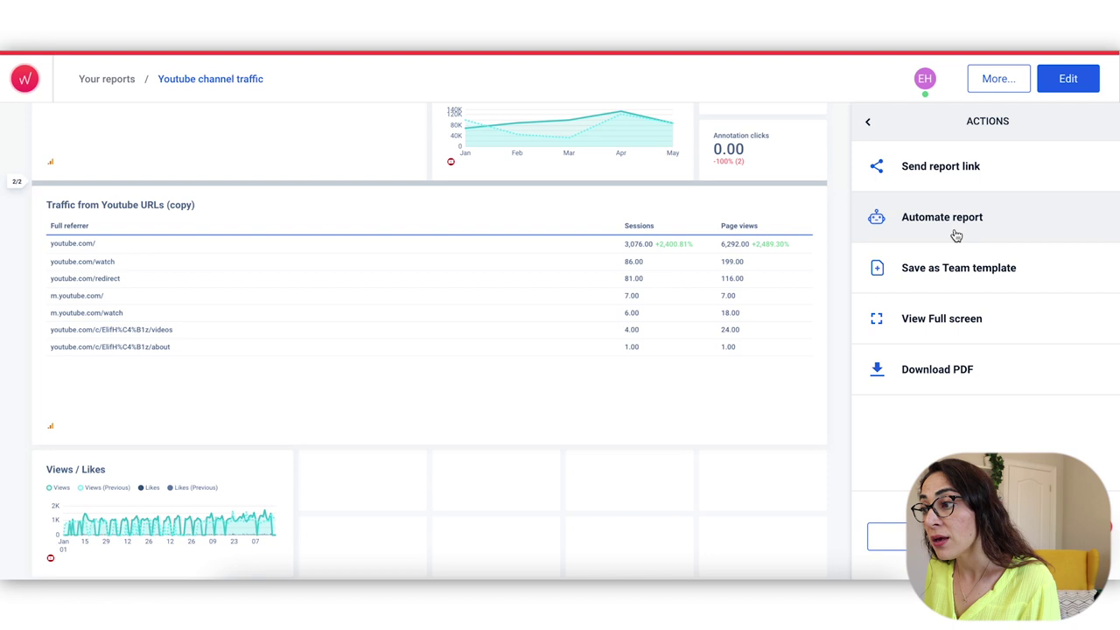
{"action": "left_click", "coordinate": [924, 219]}
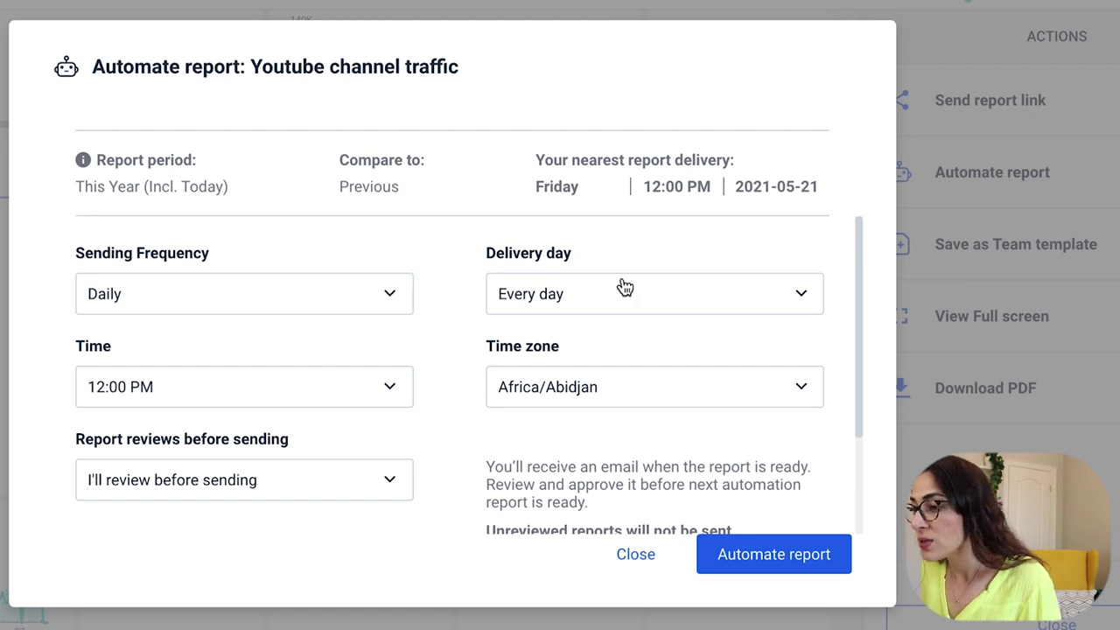
{"action": "scroll", "coordinate": [331, 380], "scroll_direction": "down", "scroll_amount": 3}
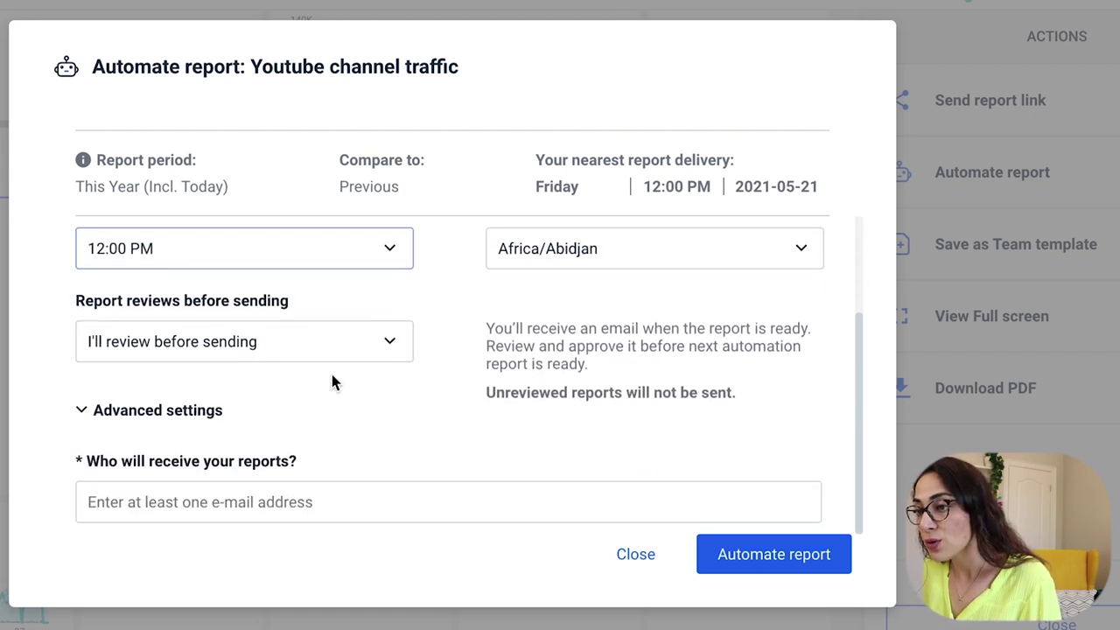
{"action": "left_click", "coordinate": [210, 500]}
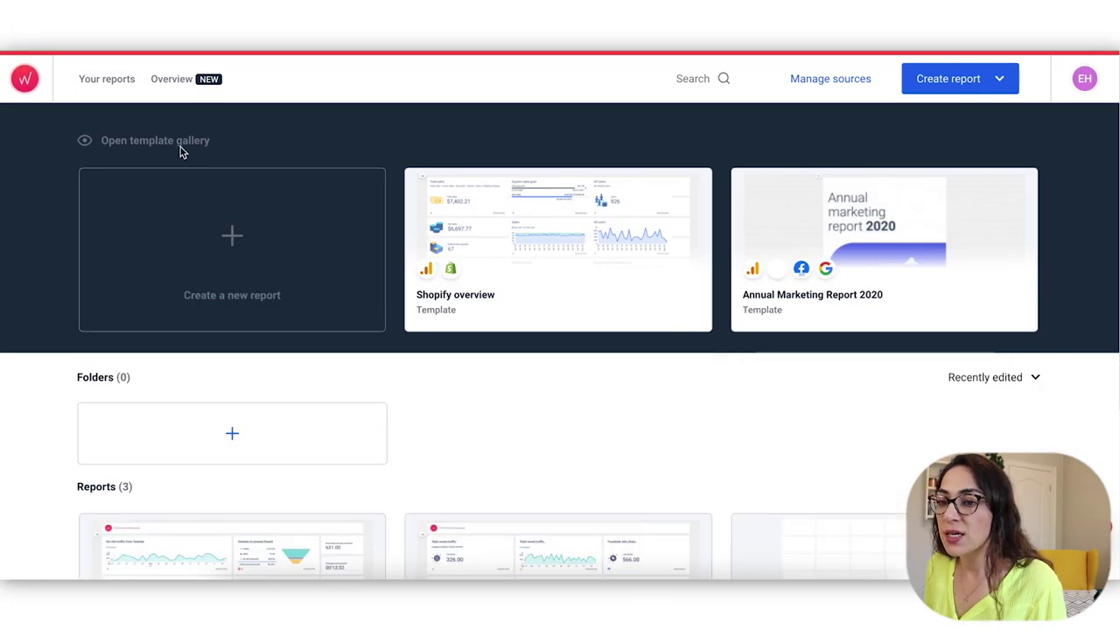
Step: Open the All Templates gallery and look over its first rows of templates
{"action": "left_click", "coordinate": [180, 143]}
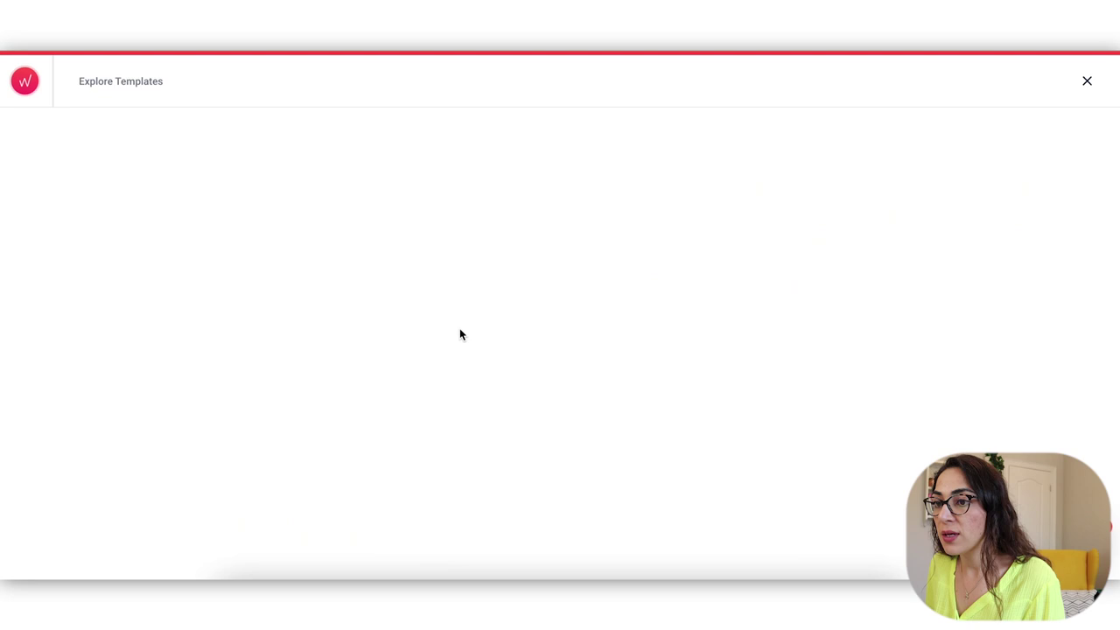
{"action": "scroll", "coordinate": [480, 352], "scroll_direction": "down", "scroll_amount": 2}
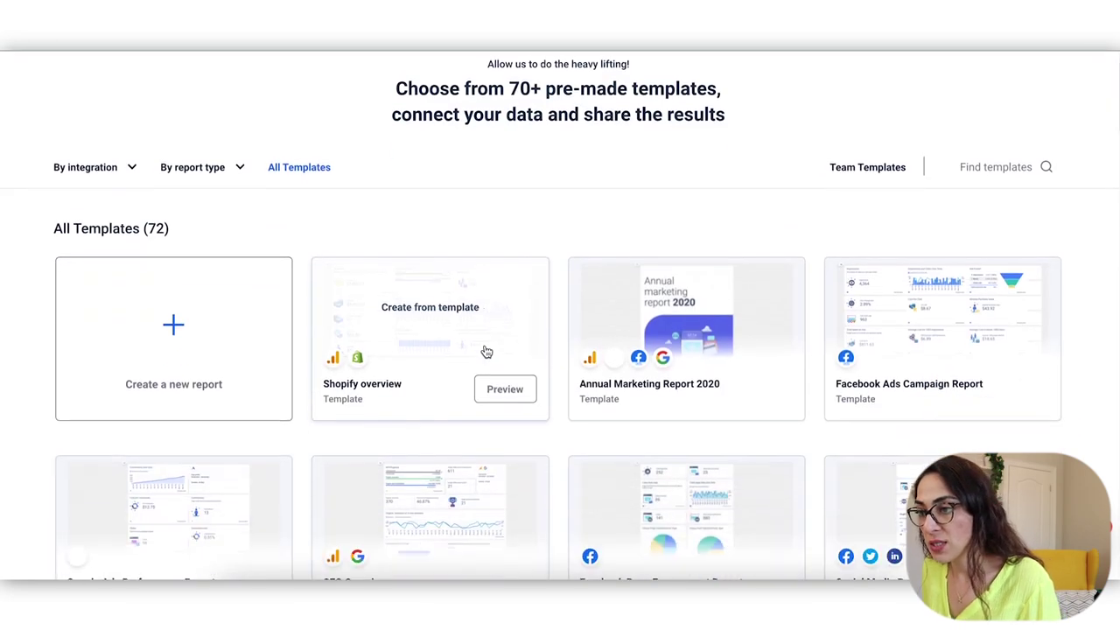
{"action": "scroll", "coordinate": [486, 351], "scroll_direction": "down", "scroll_amount": 1}
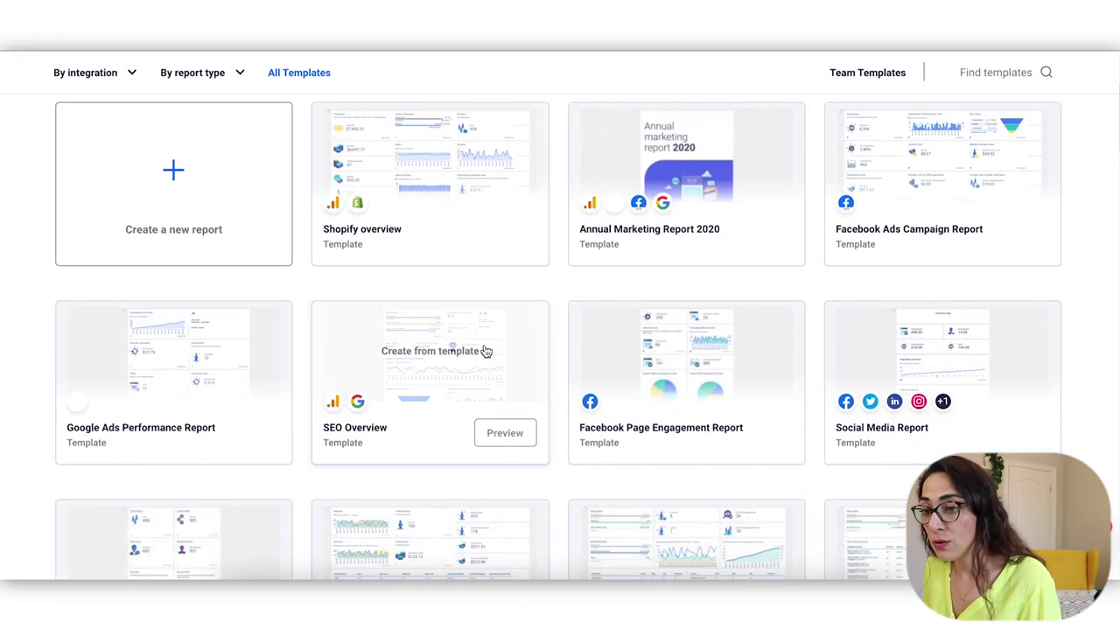
{"action": "scroll", "coordinate": [376, 260], "scroll_direction": "up", "scroll_amount": 3}
Step: Browse past the TikTok, Pinterest and LinkedIn templates down to the Report and Dashboard template rows
{"action": "mouse_move", "coordinate": [446, 361]}
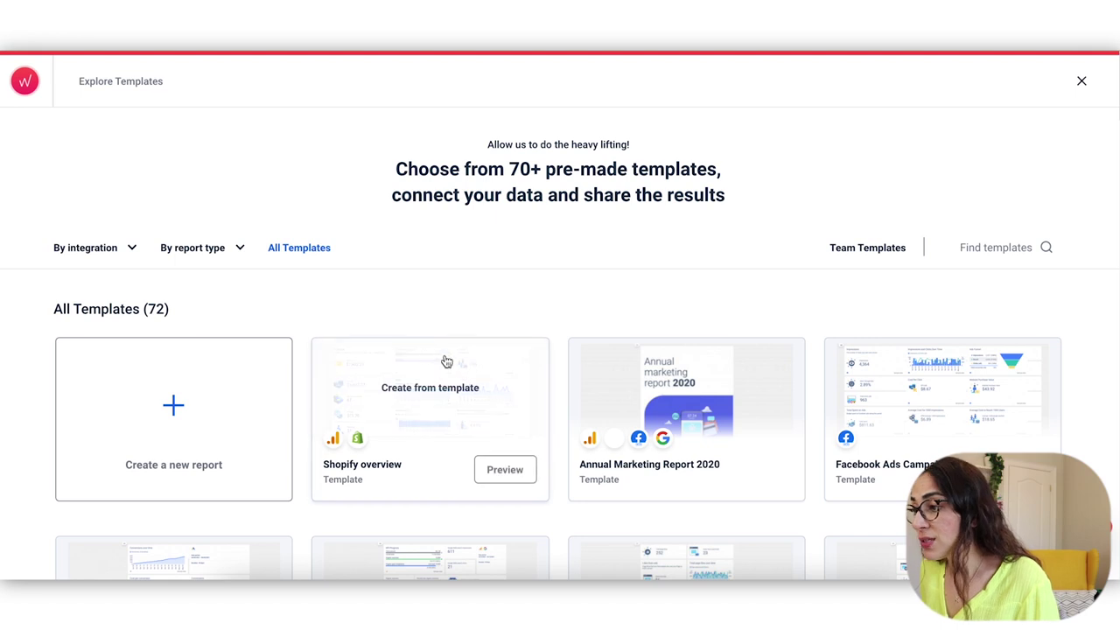
{"action": "scroll", "coordinate": [494, 408], "scroll_direction": "down", "scroll_amount": 1}
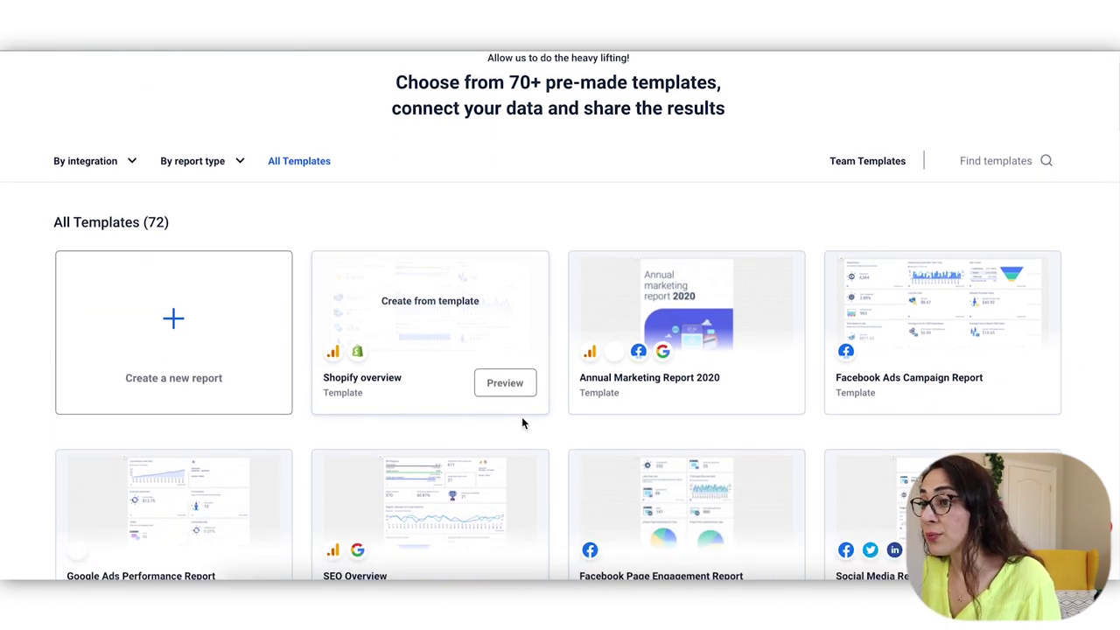
{"action": "scroll", "coordinate": [521, 416], "scroll_direction": "down", "scroll_amount": 1}
{"action": "mouse_move", "coordinate": [535, 432]}
{"action": "scroll", "coordinate": [535, 434], "scroll_direction": "down", "scroll_amount": 3}
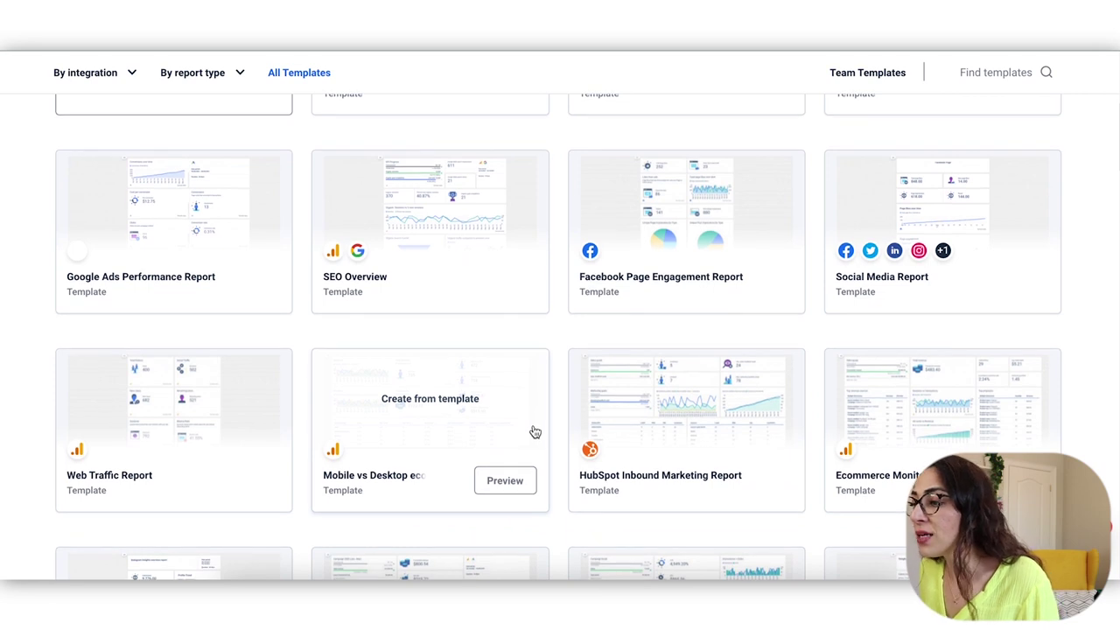
{"action": "scroll", "coordinate": [536, 432], "scroll_direction": "down", "scroll_amount": 1}
{"action": "scroll", "coordinate": [531, 432], "scroll_direction": "down", "scroll_amount": 1}
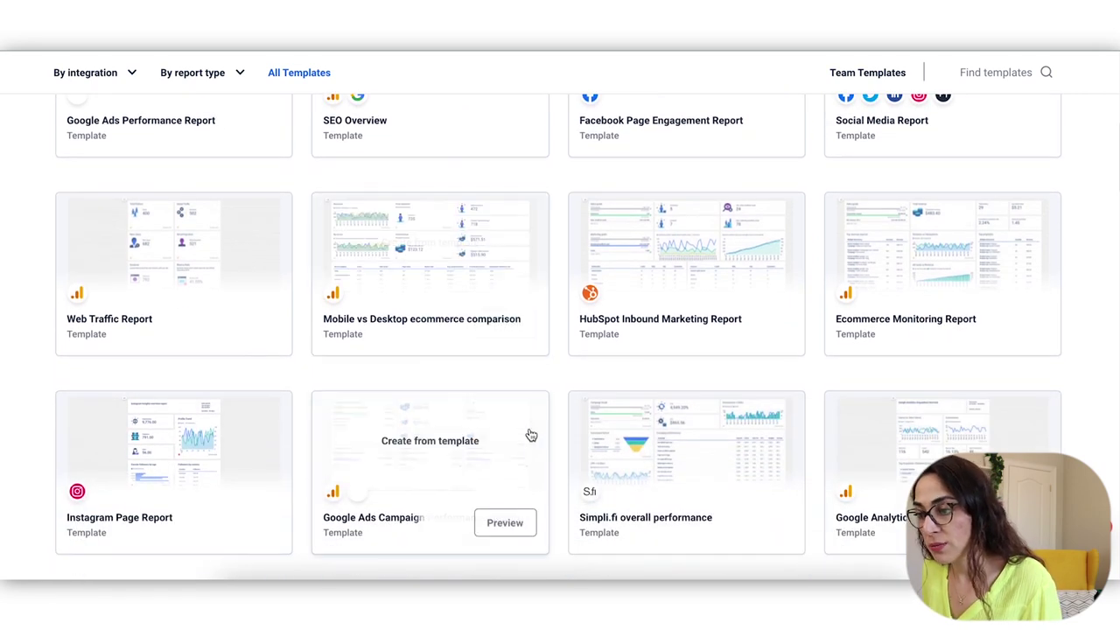
{"action": "scroll", "coordinate": [529, 432], "scroll_direction": "down", "scroll_amount": 3}
{"action": "scroll", "coordinate": [527, 433], "scroll_direction": "down", "scroll_amount": 3}
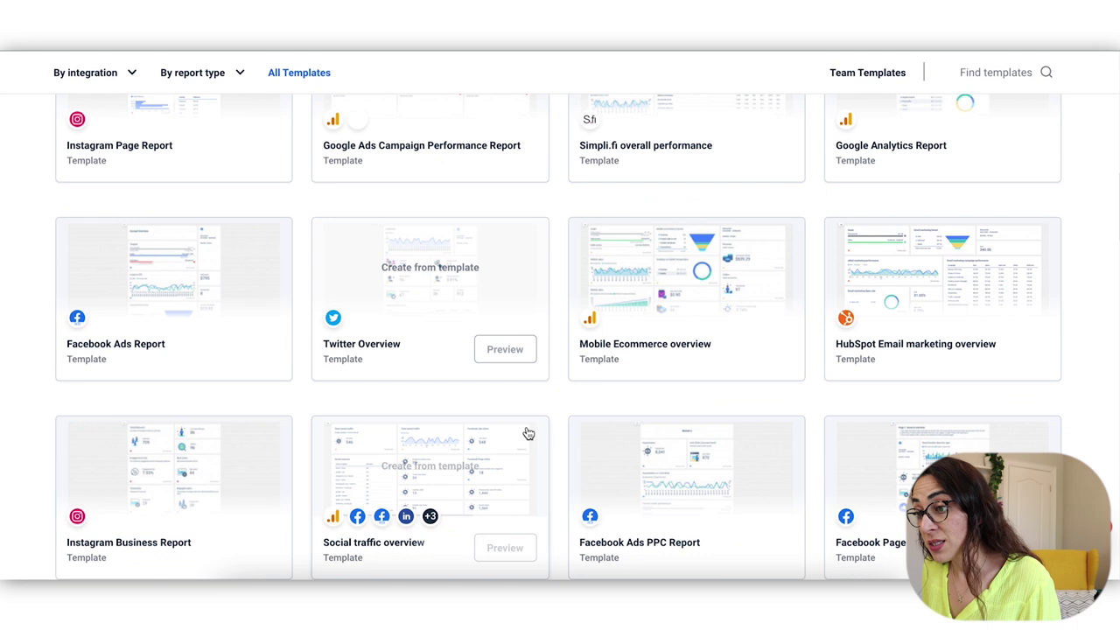
{"action": "scroll", "coordinate": [532, 438], "scroll_direction": "down", "scroll_amount": 3}
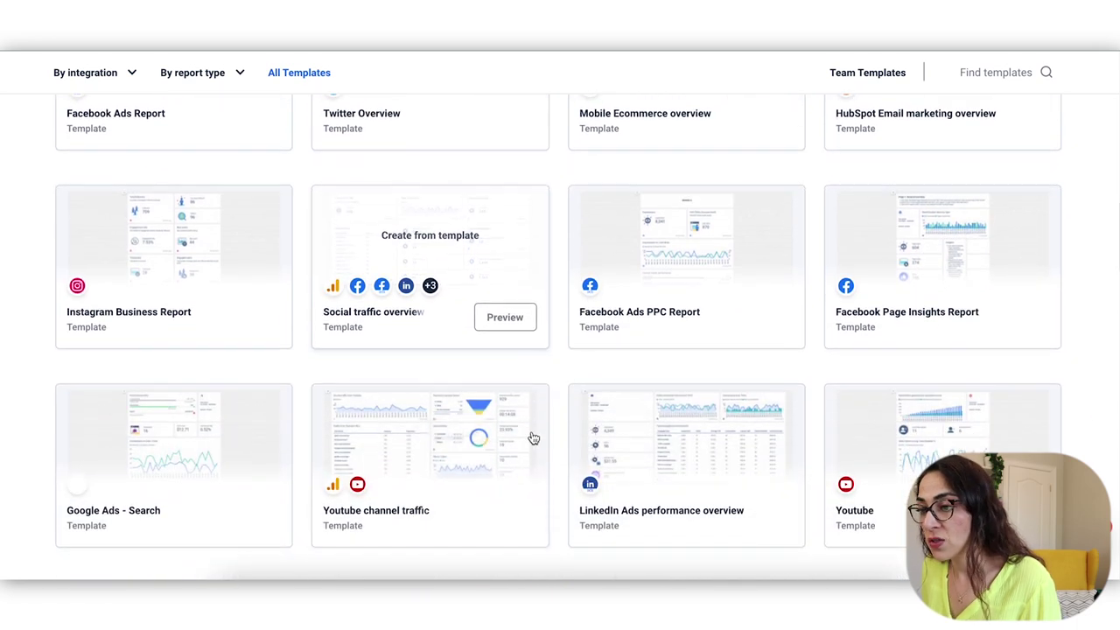
{"action": "scroll", "coordinate": [532, 438], "scroll_direction": "down", "scroll_amount": 2}
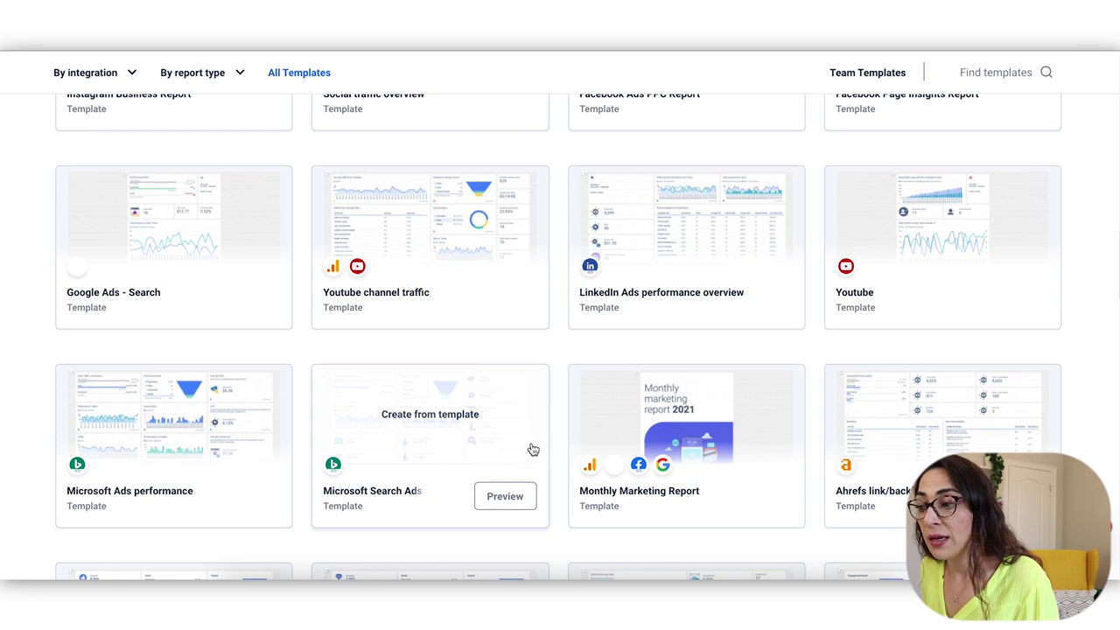
{"action": "scroll", "coordinate": [532, 449], "scroll_direction": "down", "scroll_amount": 3}
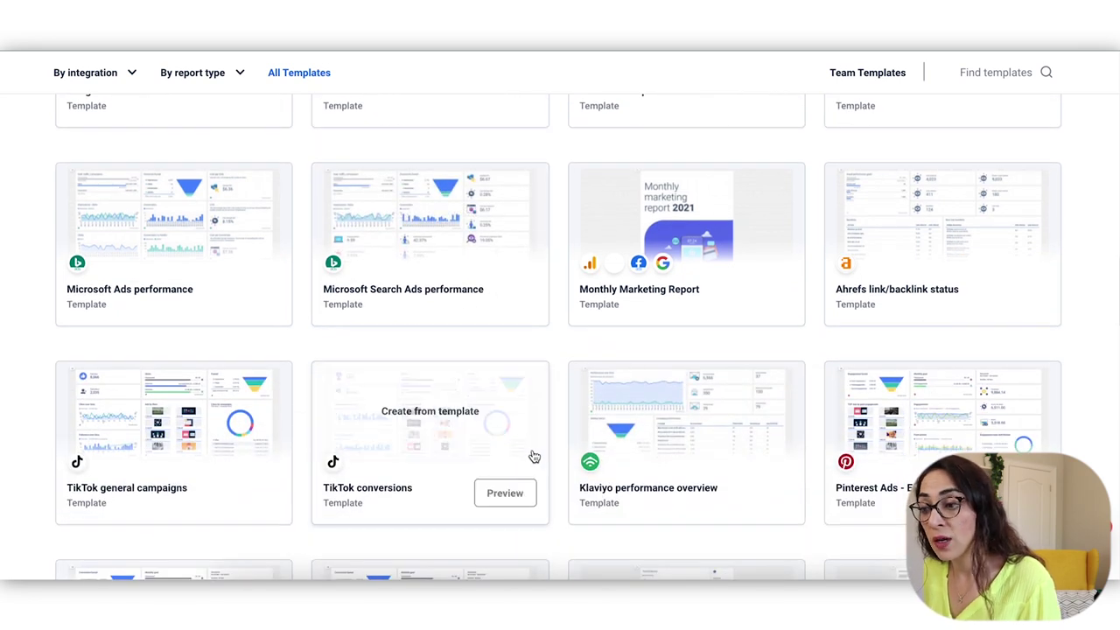
{"action": "scroll", "coordinate": [487, 435], "scroll_direction": "down", "scroll_amount": 3}
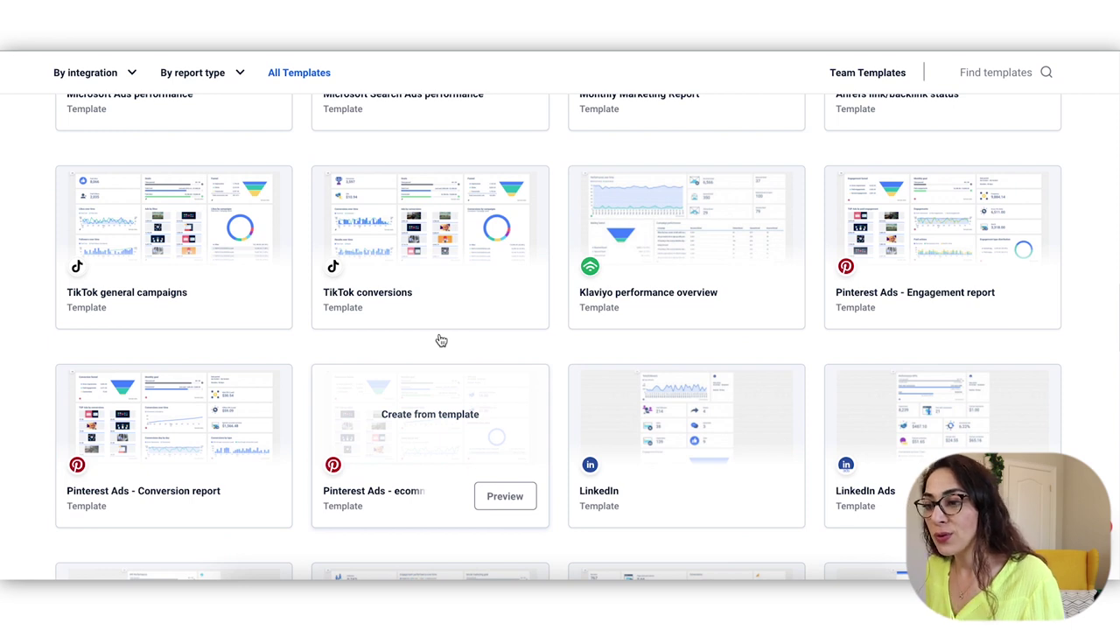
{"action": "scroll", "coordinate": [441, 340], "scroll_direction": "down", "scroll_amount": 2}
{"action": "scroll", "coordinate": [440, 340], "scroll_direction": "down", "scroll_amount": 1}
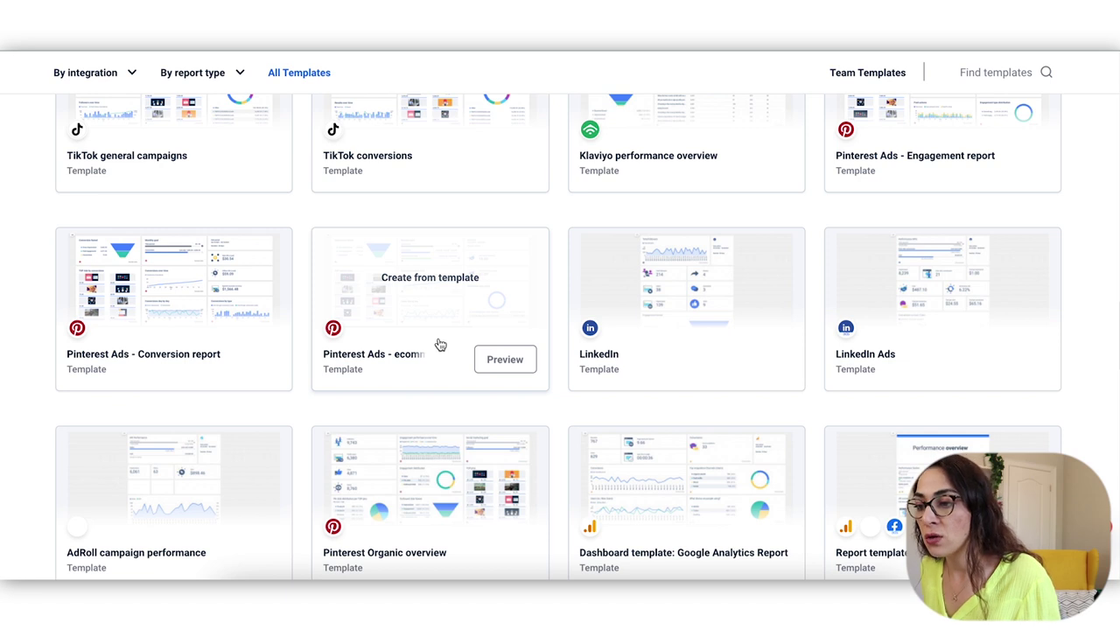
{"action": "scroll", "coordinate": [424, 324], "scroll_direction": "down", "scroll_amount": 3}
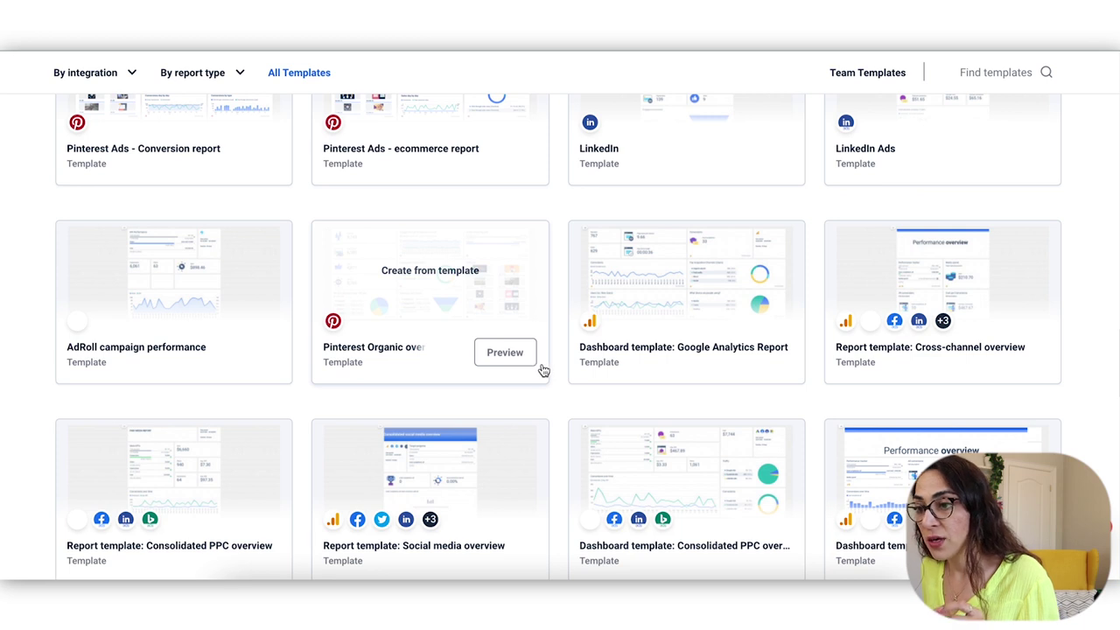
{"action": "scroll", "coordinate": [549, 369], "scroll_direction": "down", "scroll_amount": 8}
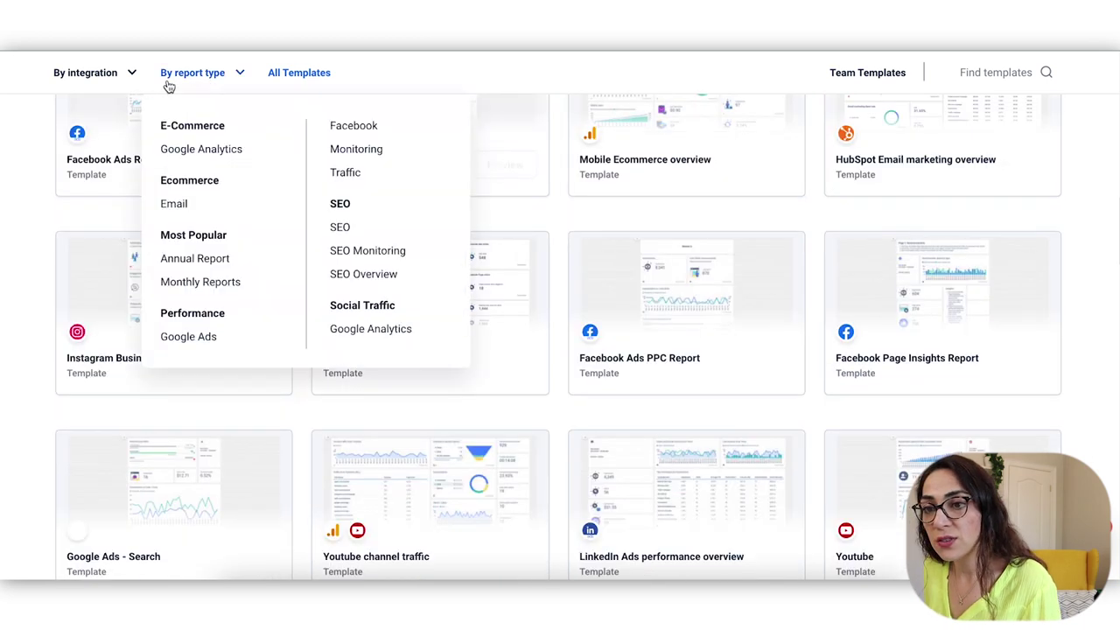
{"action": "mouse_move", "coordinate": [103, 79]}
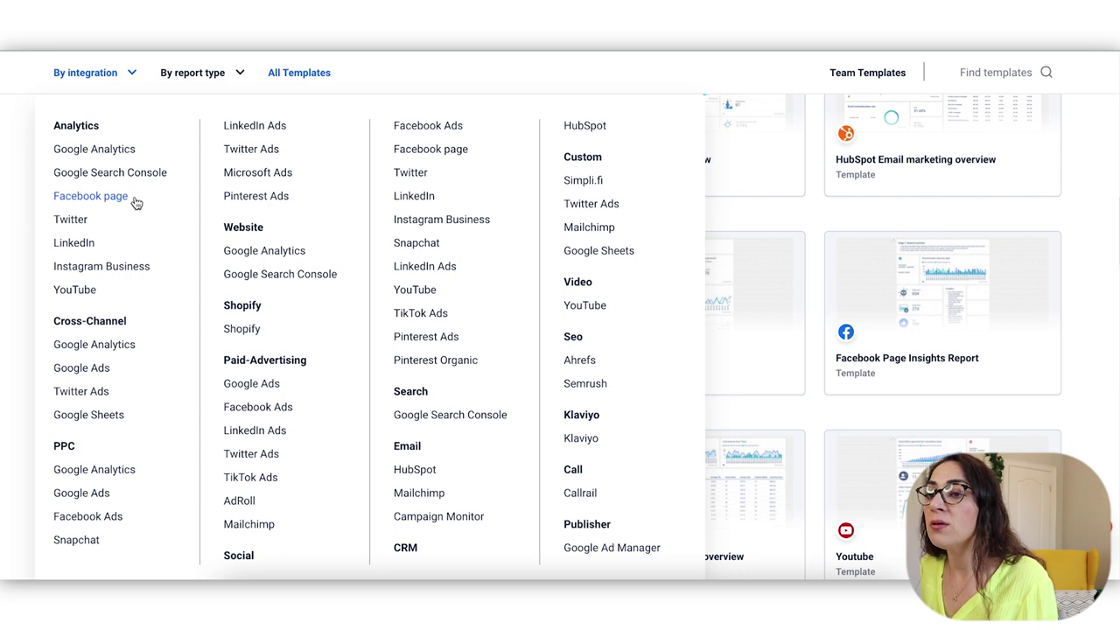
{"action": "left_click", "coordinate": [208, 77]}
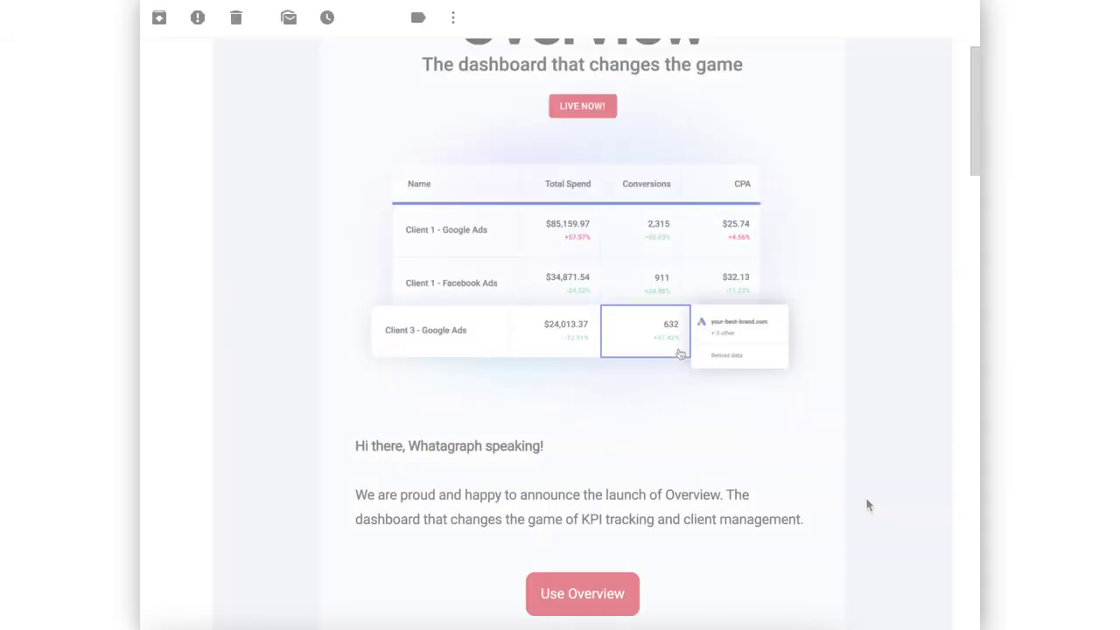
Step: Scroll down the Overview announcement email and select its numbered problems 1–4
{"action": "scroll", "coordinate": [867, 505], "scroll_direction": "down", "scroll_amount": 3}
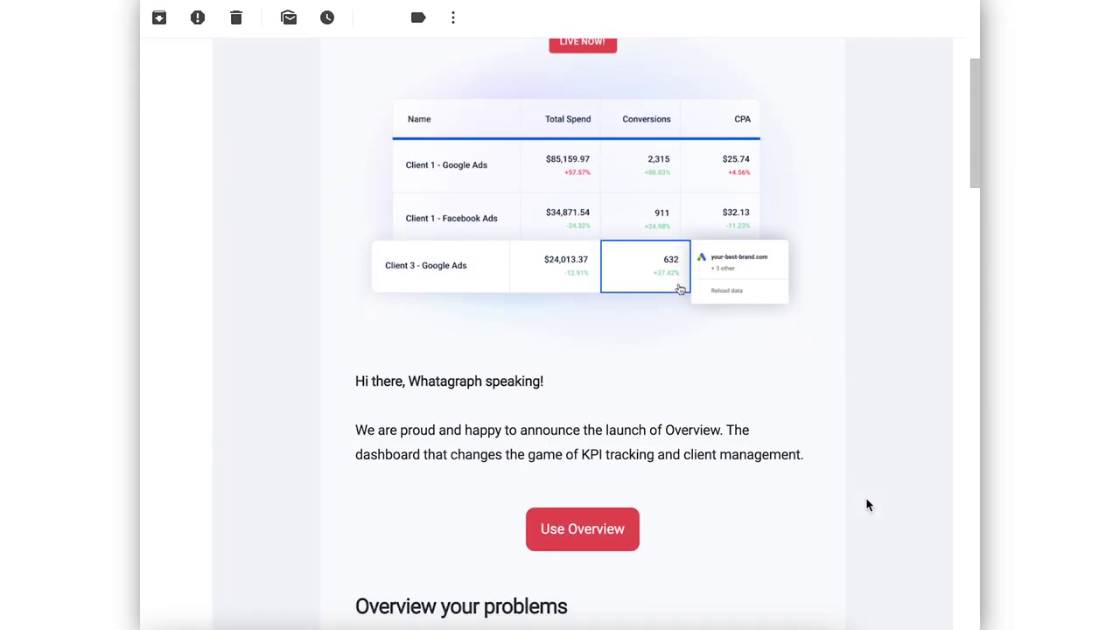
{"action": "scroll", "coordinate": [867, 505], "scroll_direction": "down", "scroll_amount": 3}
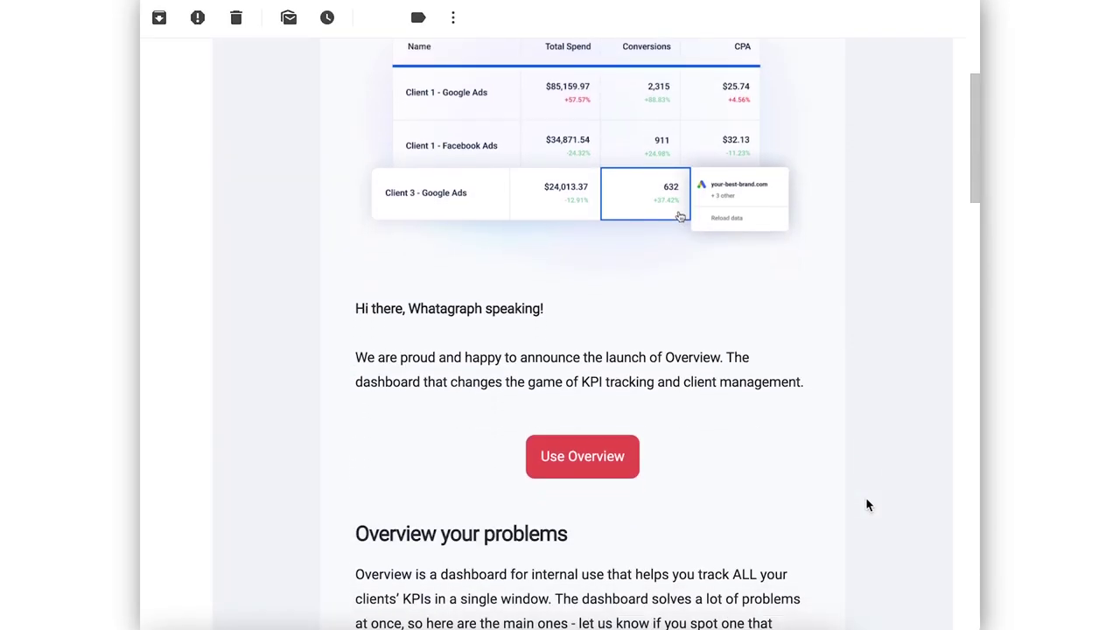
{"action": "scroll", "coordinate": [867, 504], "scroll_direction": "down", "scroll_amount": 1}
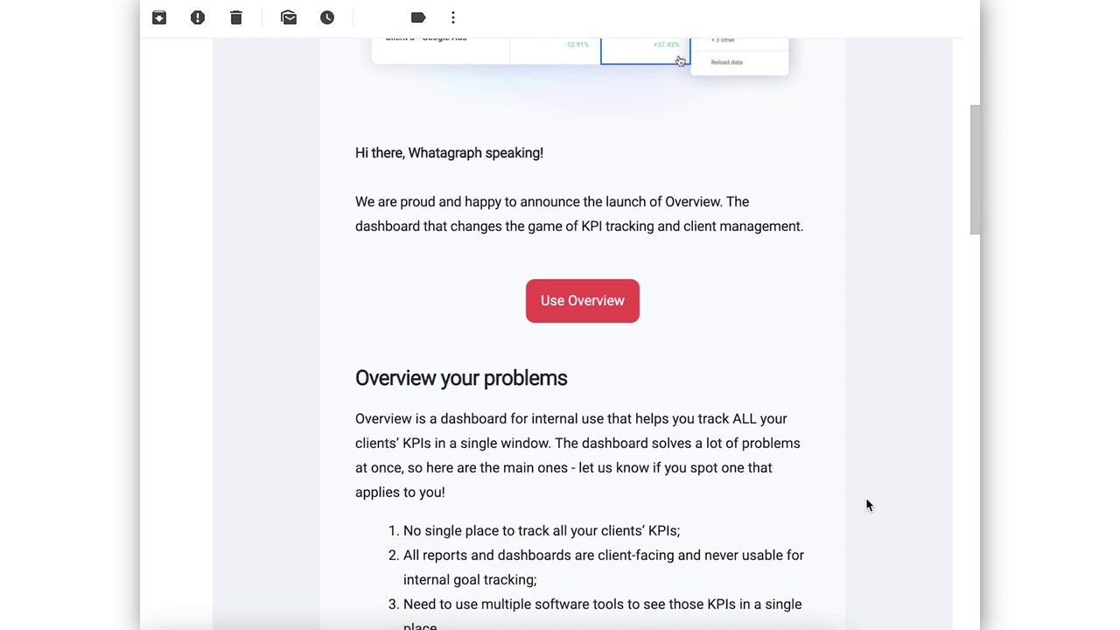
{"action": "scroll", "coordinate": [867, 504], "scroll_direction": "down", "scroll_amount": 1}
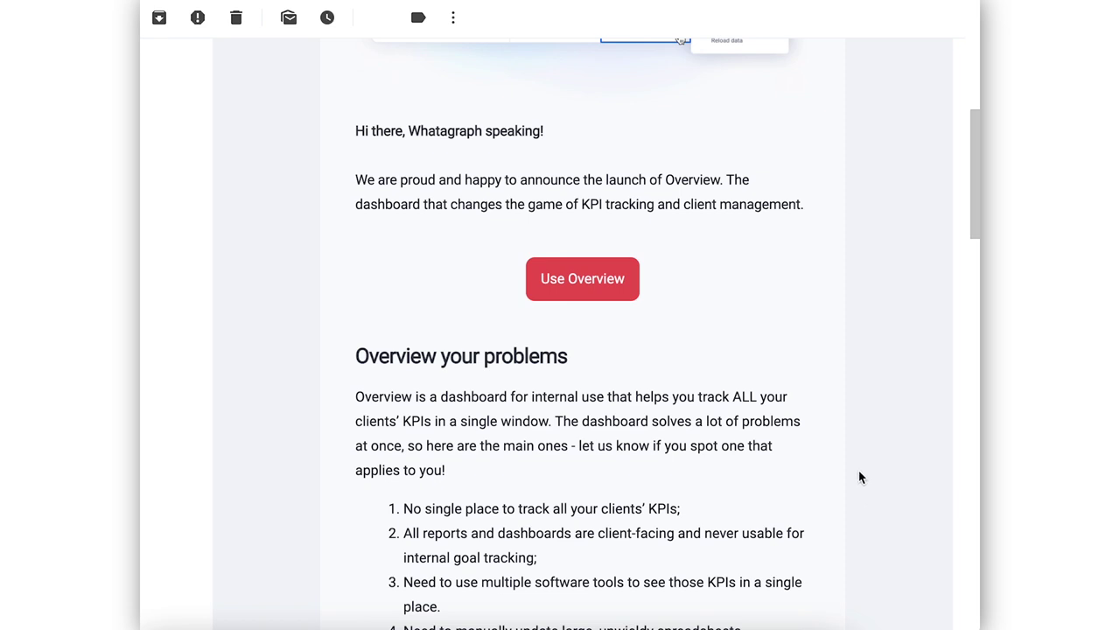
{"action": "scroll", "coordinate": [860, 477], "scroll_direction": "down", "scroll_amount": 1}
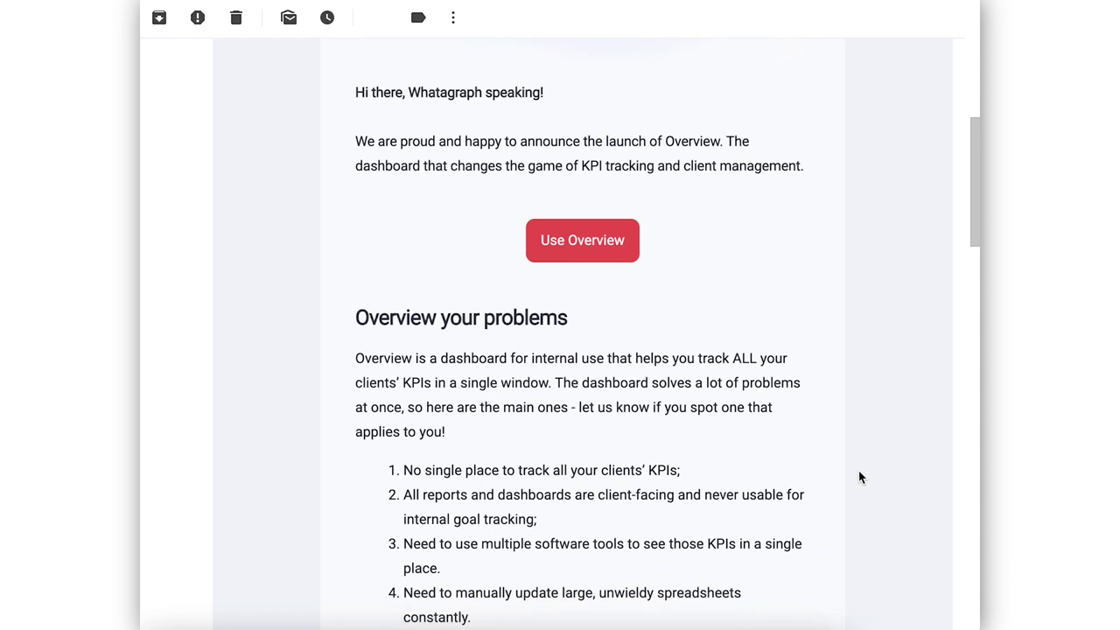
{"action": "scroll", "coordinate": [860, 476], "scroll_direction": "down", "scroll_amount": 1}
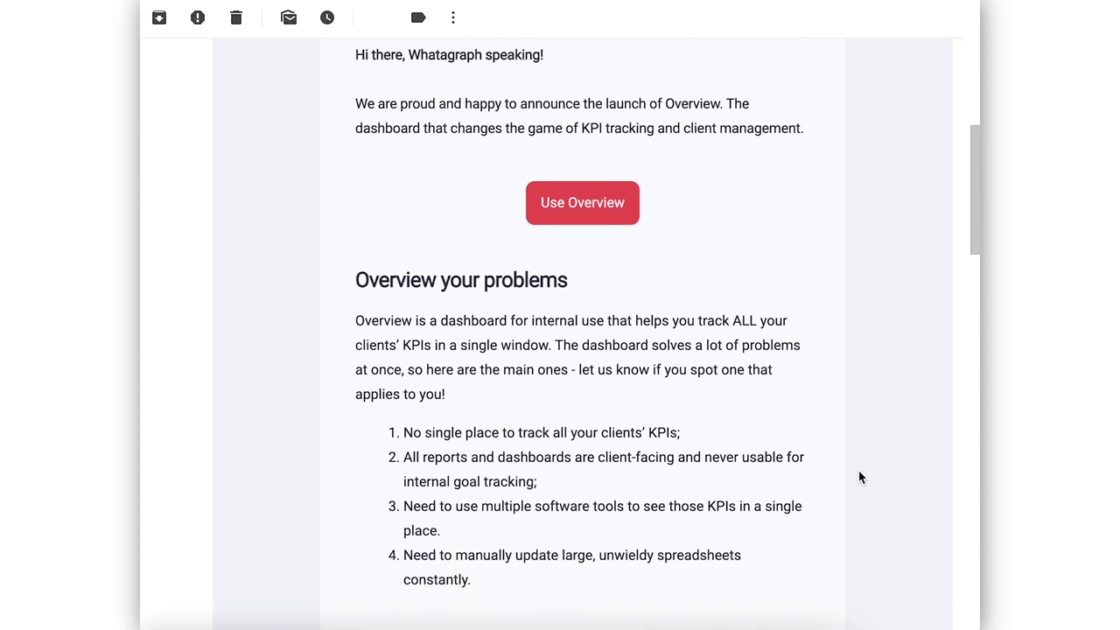
{"action": "scroll", "coordinate": [858, 472], "scroll_direction": "down", "scroll_amount": 1}
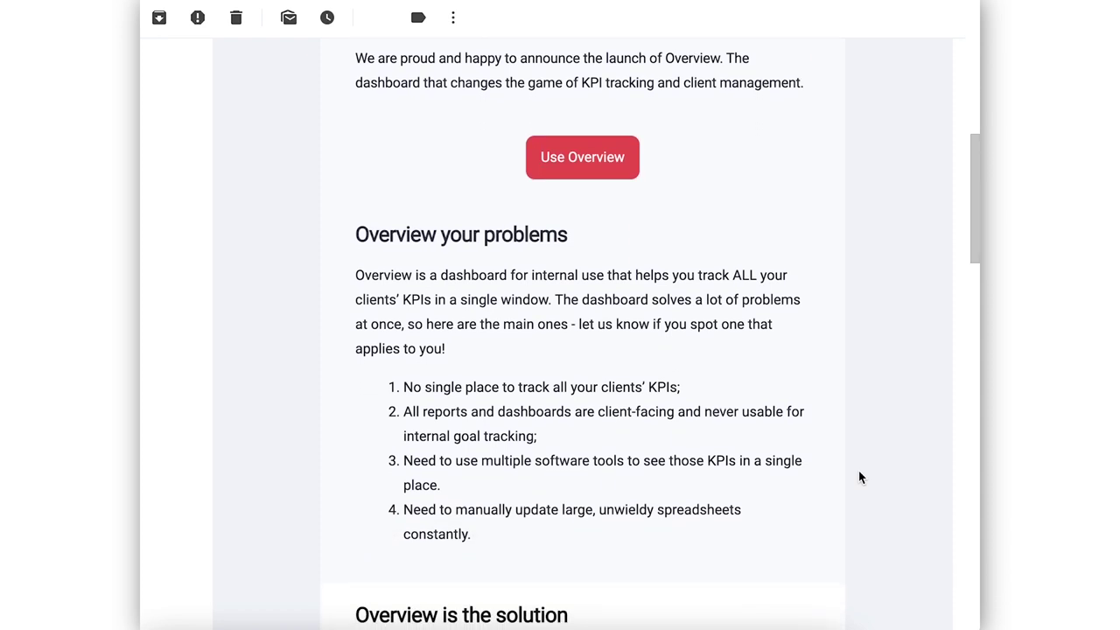
{"action": "scroll", "coordinate": [860, 477], "scroll_direction": "down", "scroll_amount": 1}
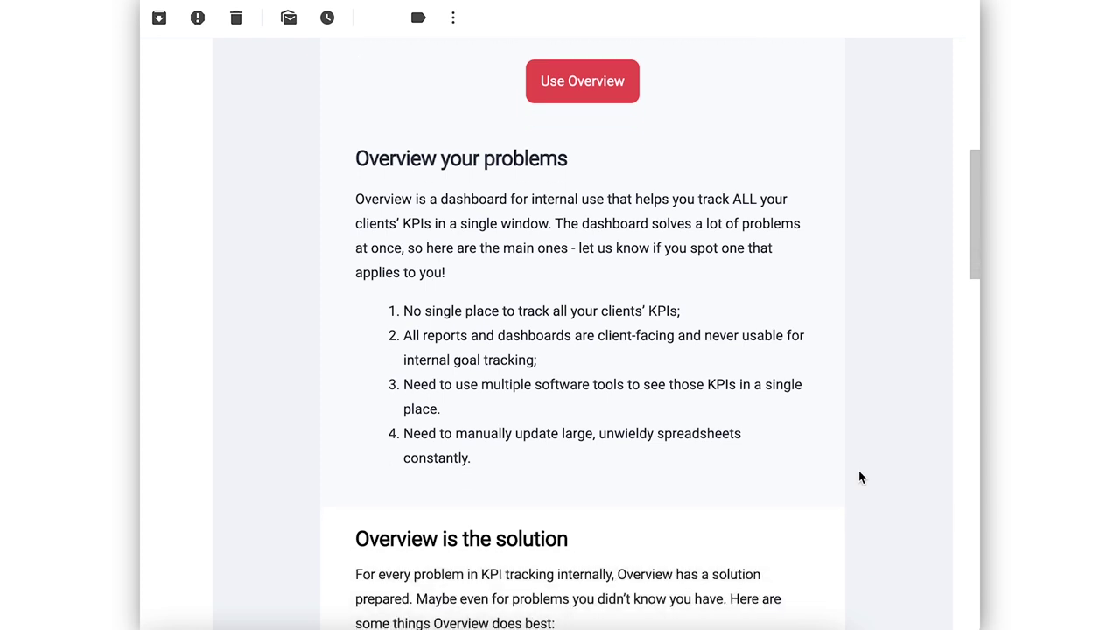
{"action": "scroll", "coordinate": [860, 476], "scroll_direction": "down", "scroll_amount": 2}
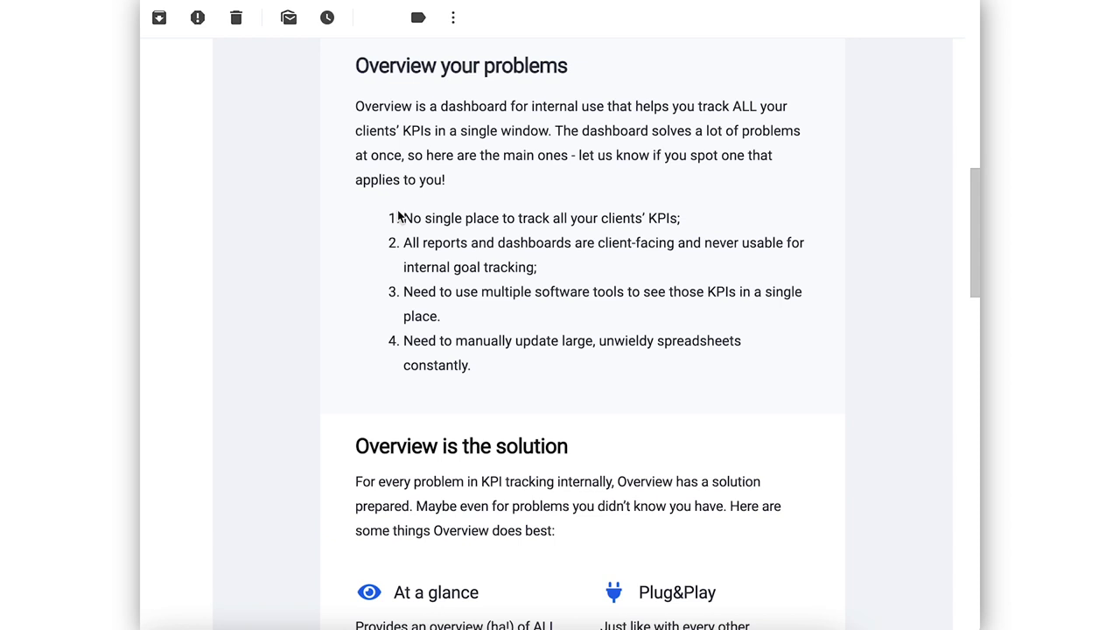
{"action": "left_click_drag", "start_coordinate": [404, 214], "coordinate": [514, 367]}
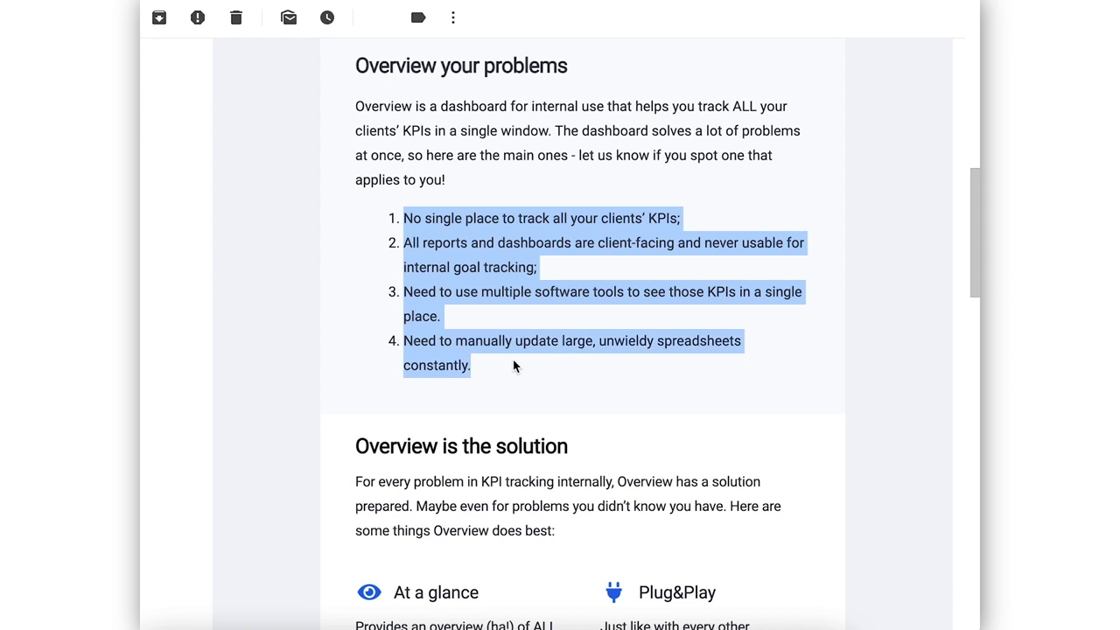
Step: Select the sentence 'Maybe even for problems you didn't know you have.' and read down to the Use Overview banner
{"action": "left_click", "coordinate": [768, 404]}
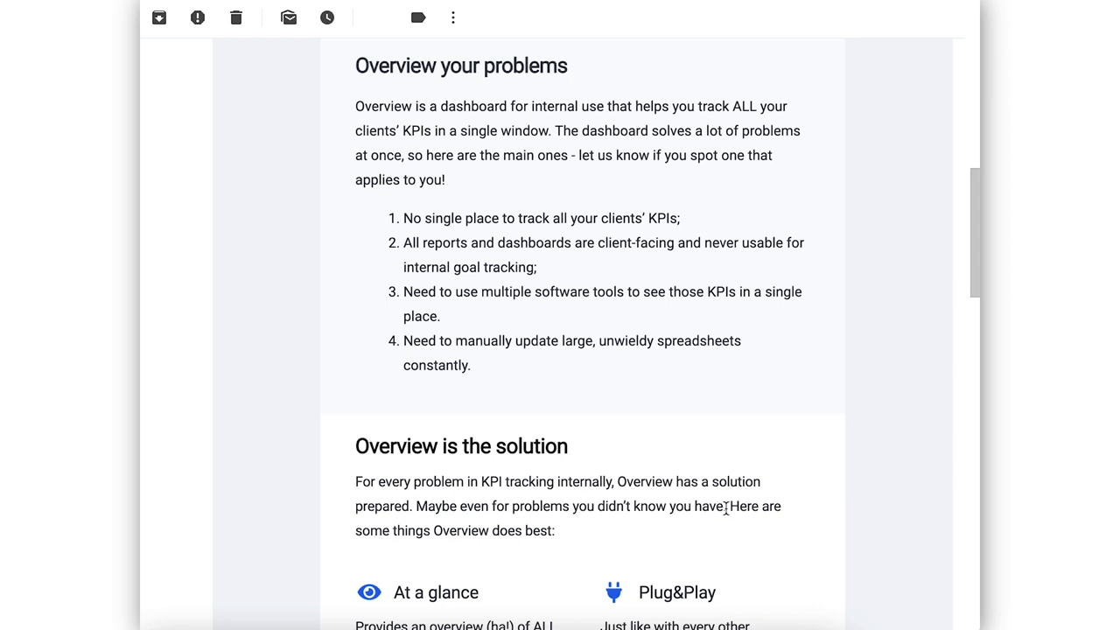
{"action": "left_click_drag", "start_coordinate": [725, 507], "coordinate": [415, 504]}
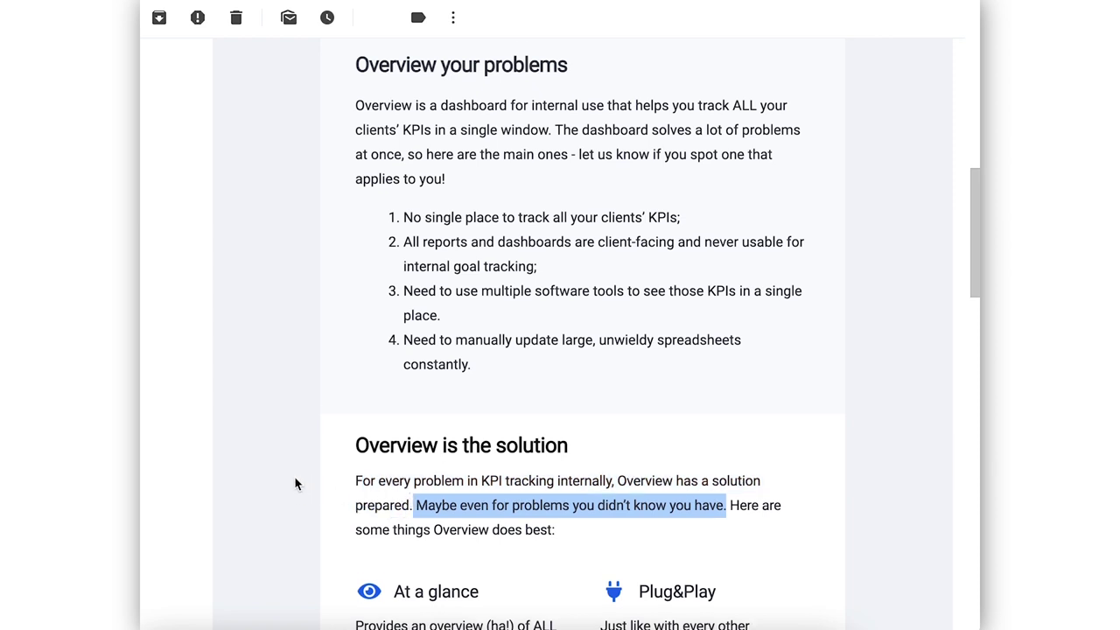
{"action": "scroll", "coordinate": [295, 484], "scroll_direction": "down", "scroll_amount": 2}
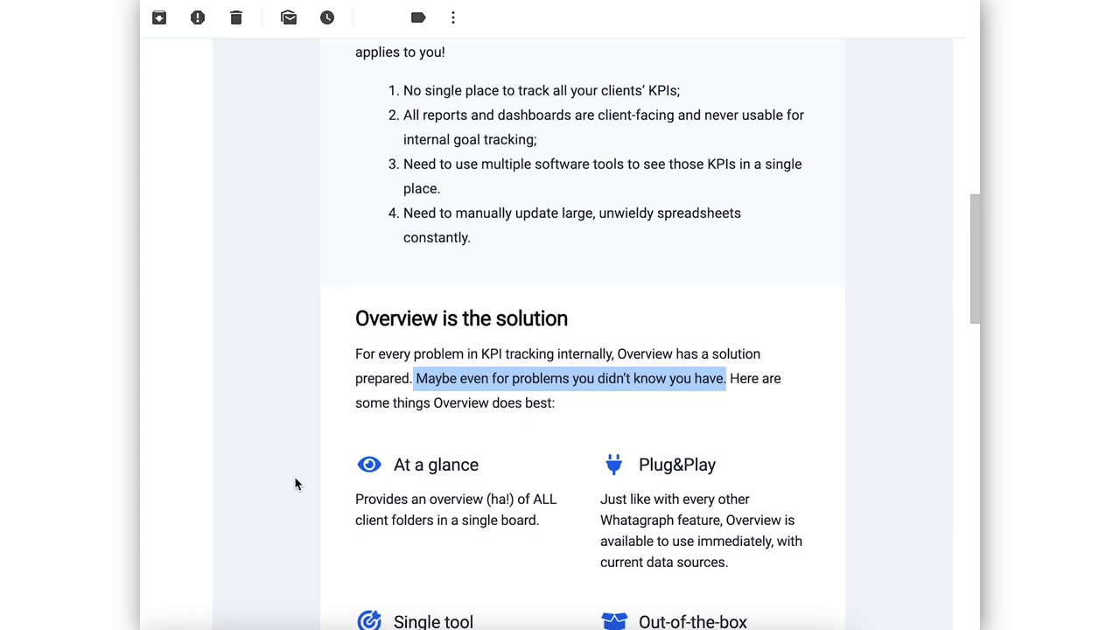
{"action": "scroll", "coordinate": [295, 483], "scroll_direction": "down", "scroll_amount": 1}
{"action": "scroll", "coordinate": [294, 484], "scroll_direction": "down", "scroll_amount": 1}
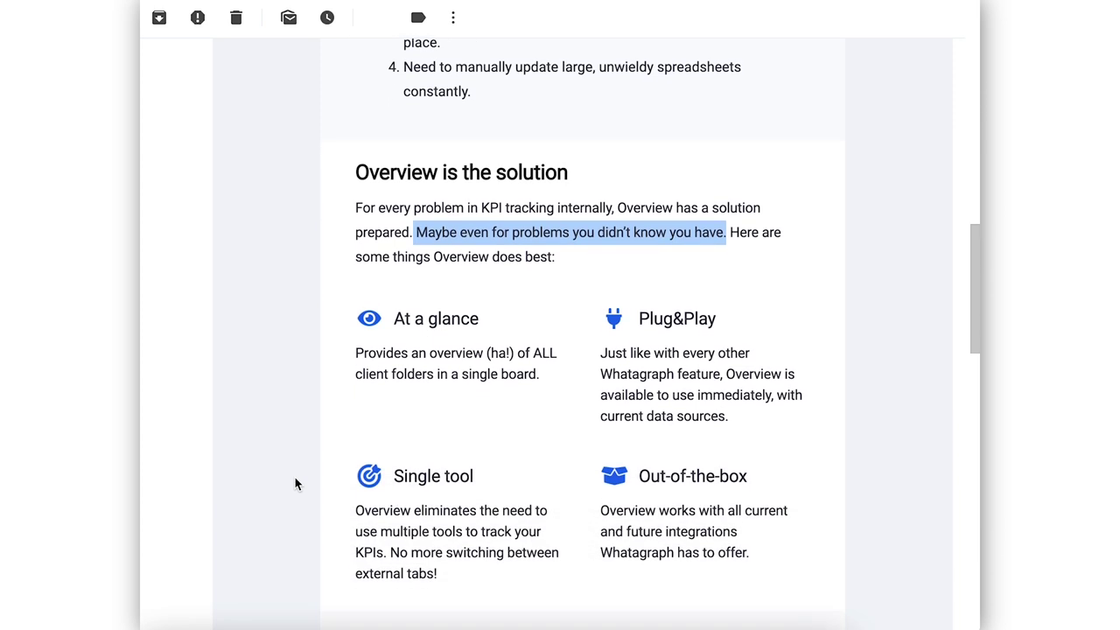
{"action": "scroll", "coordinate": [295, 484], "scroll_direction": "down", "scroll_amount": 2}
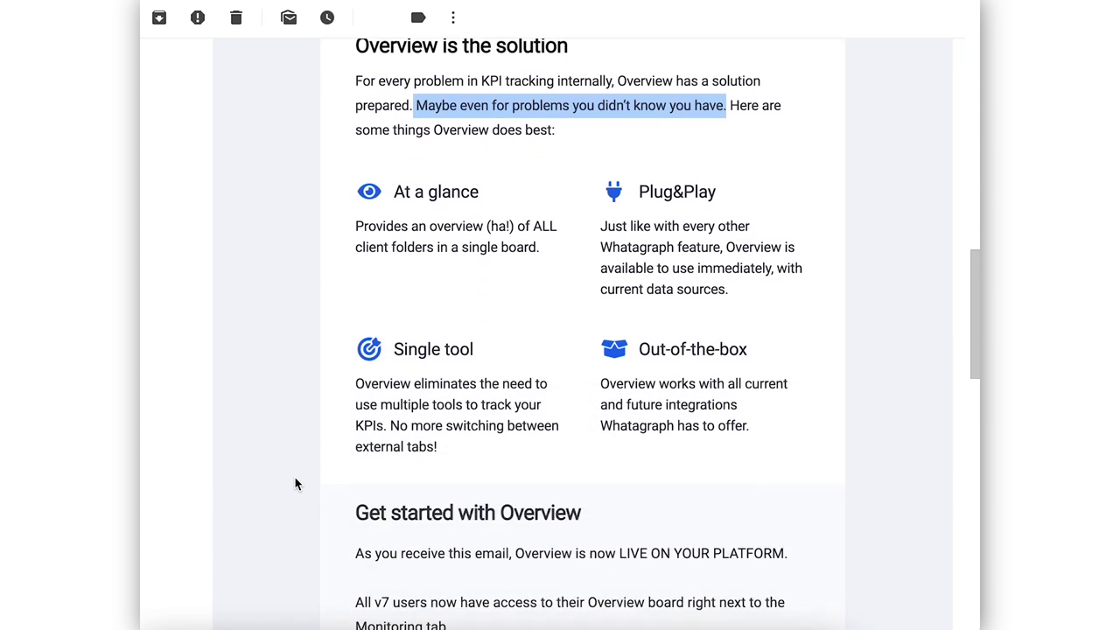
{"action": "scroll", "coordinate": [295, 484], "scroll_direction": "down", "scroll_amount": 1}
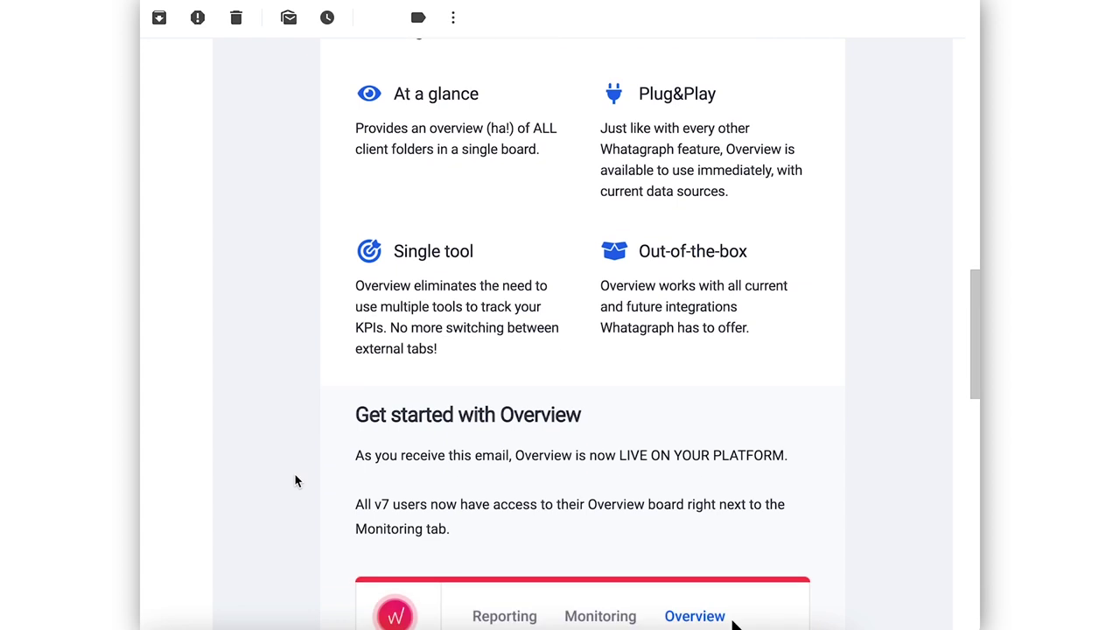
{"action": "scroll", "coordinate": [297, 477], "scroll_direction": "down", "scroll_amount": 2}
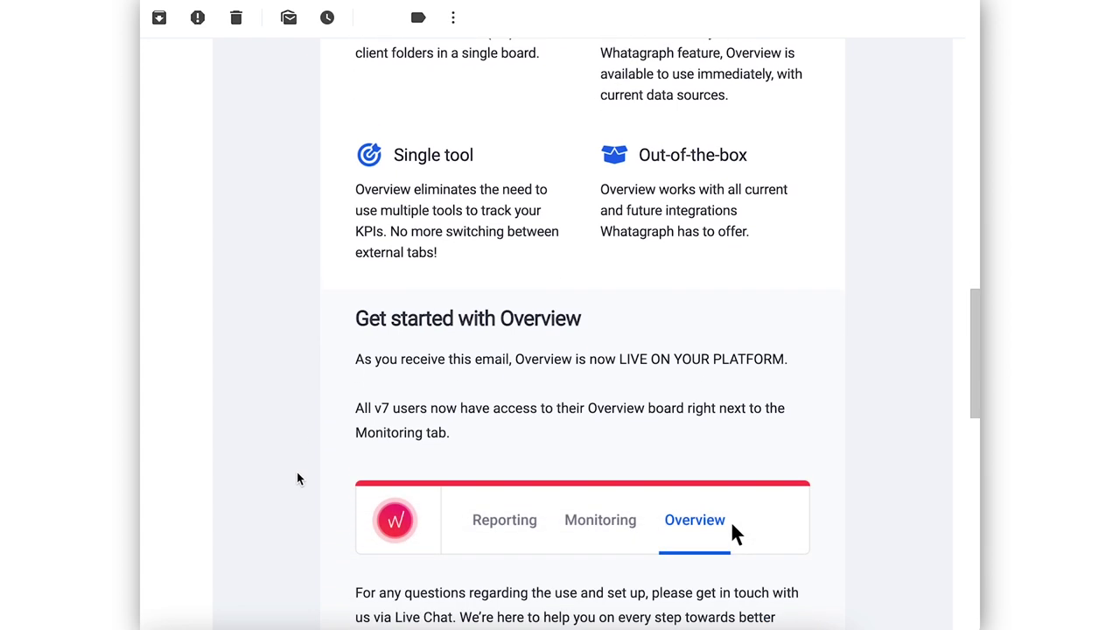
{"action": "scroll", "coordinate": [297, 478], "scroll_direction": "down", "scroll_amount": 2}
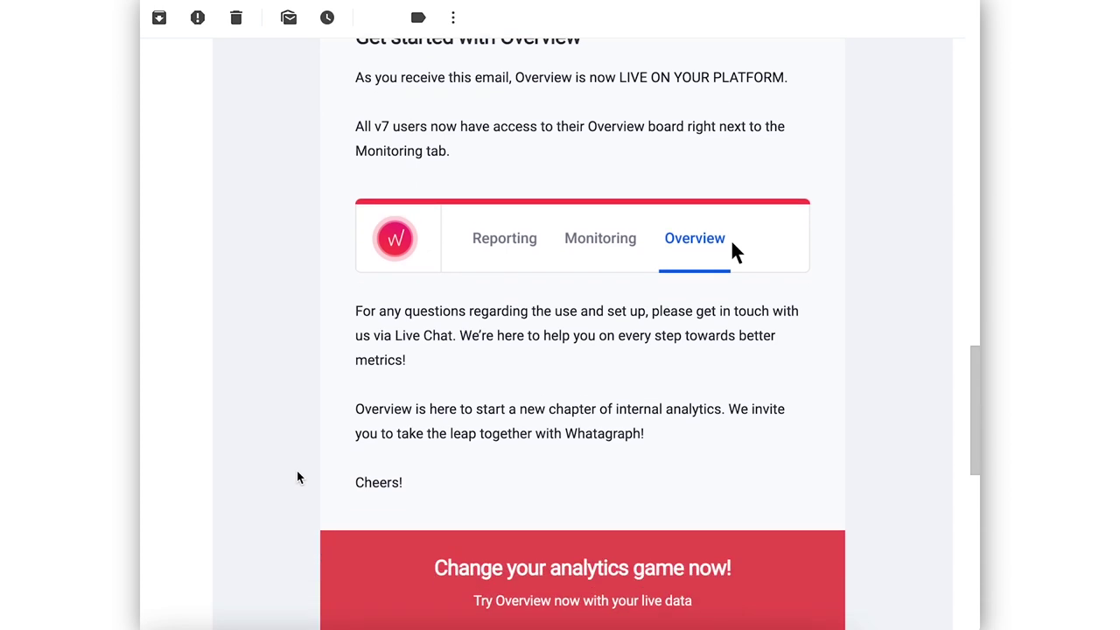
{"action": "scroll", "coordinate": [297, 478], "scroll_direction": "down", "scroll_amount": 1}
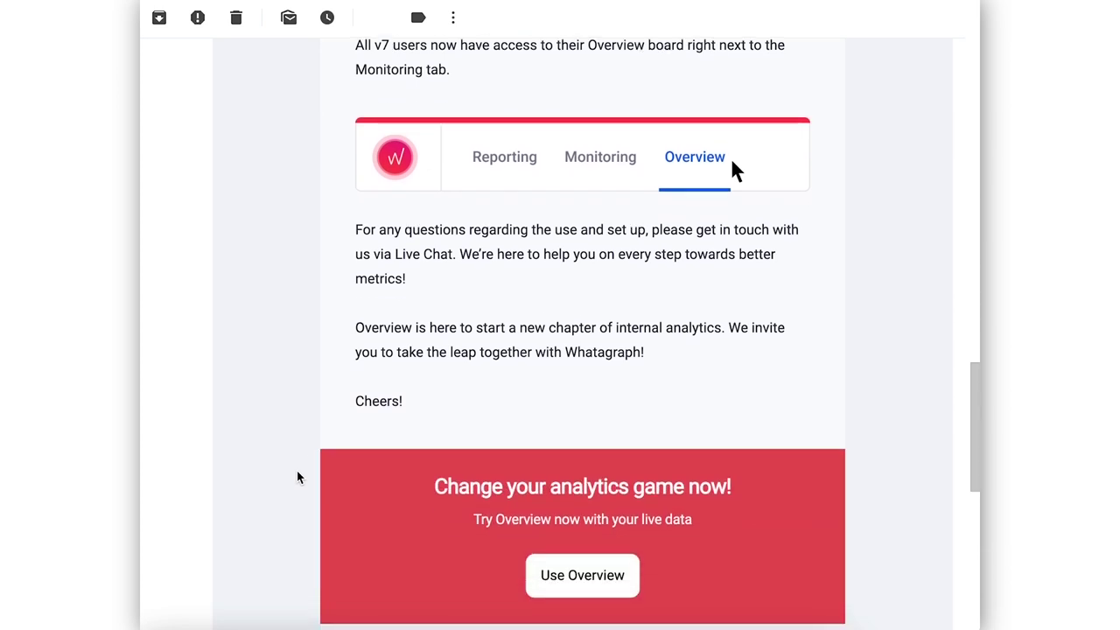